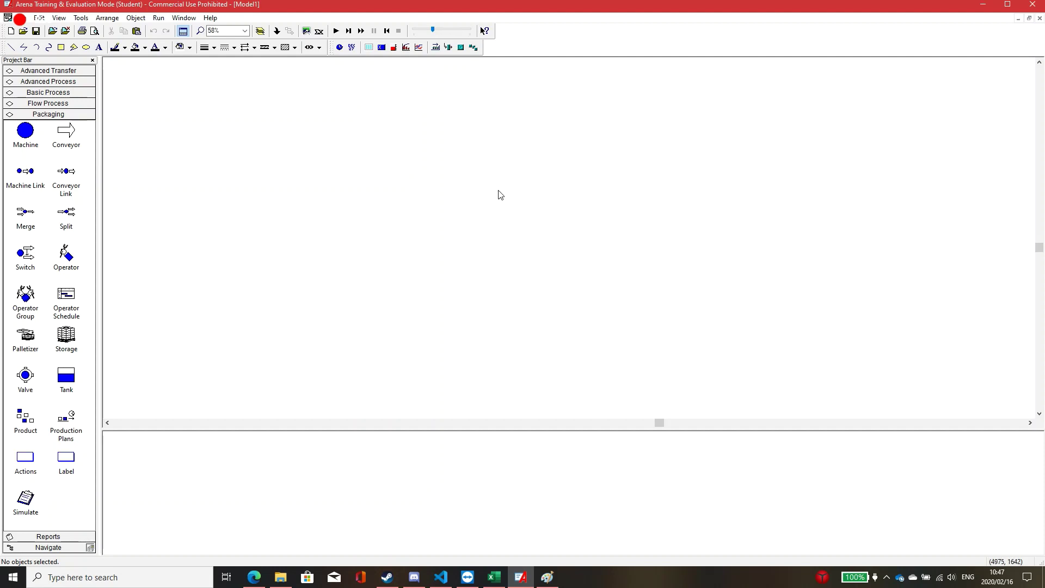
Expand the Basic Process panel and drop a Create module onto the model
{"action": "left_click", "coordinate": [80, 96]}
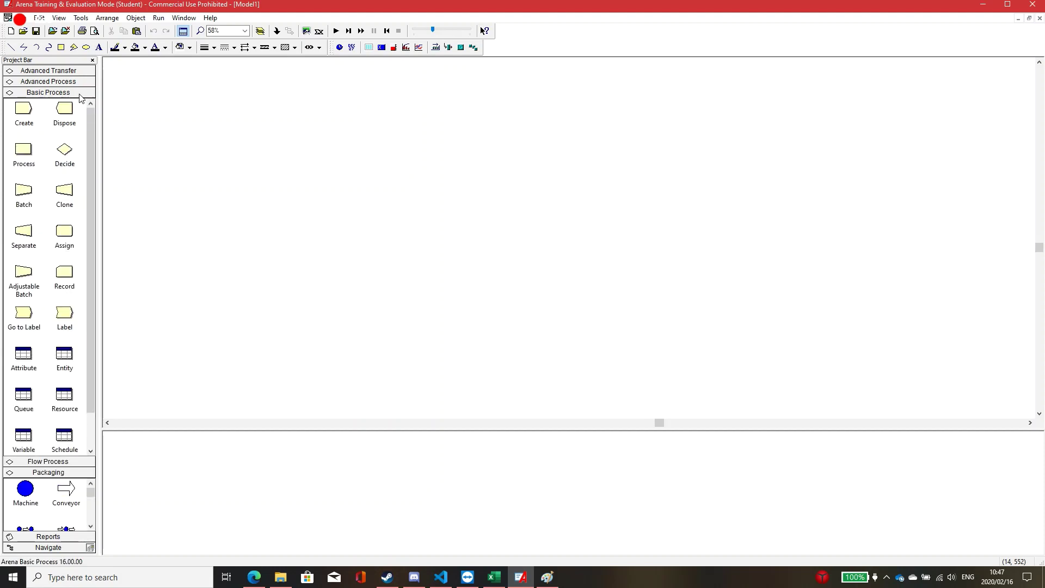
{"action": "left_click", "coordinate": [80, 97]}
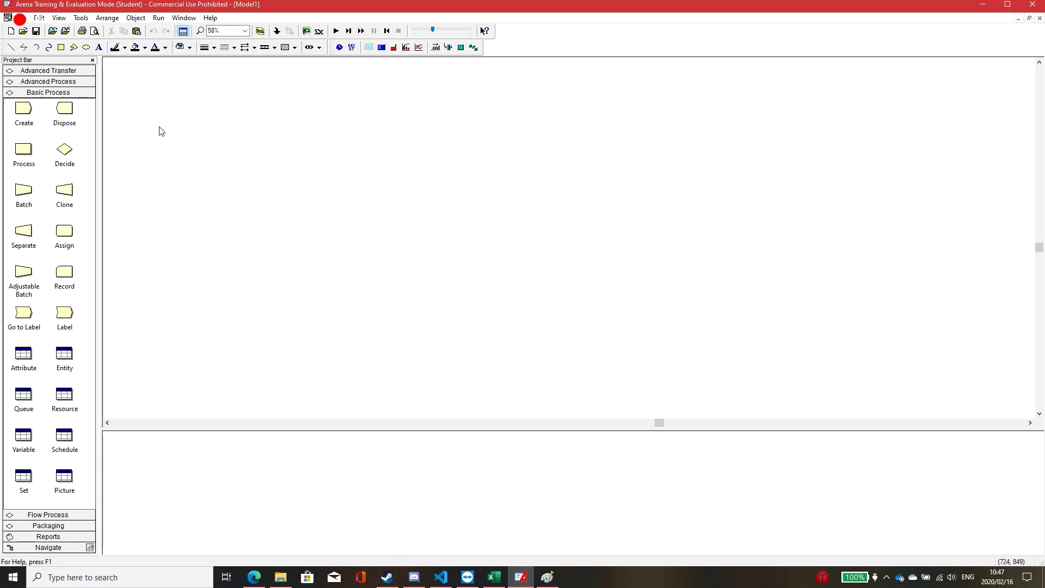
{"action": "left_click_drag", "start_coordinate": [25, 111], "coordinate": [325, 175]}
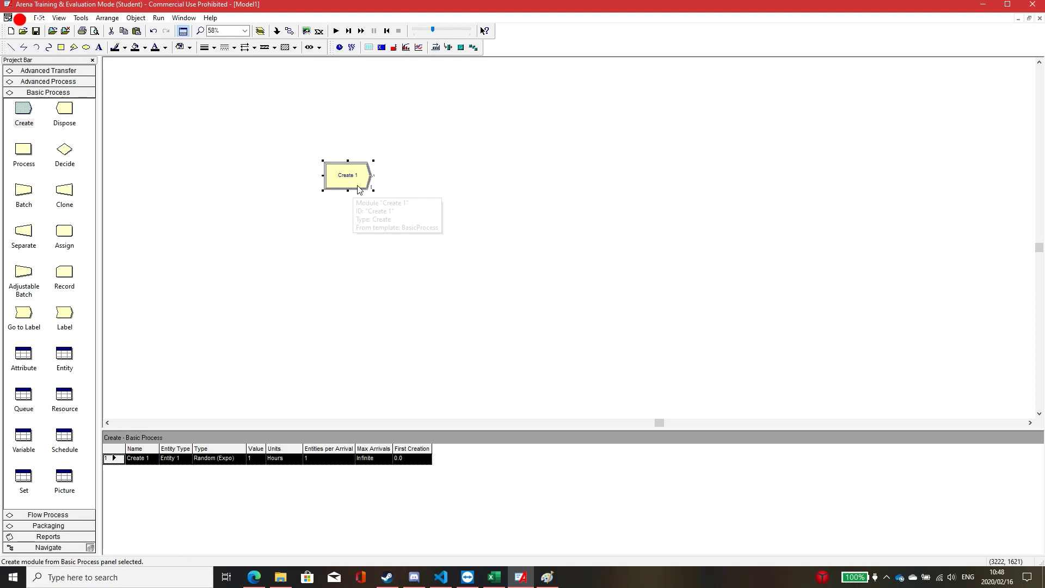
Open the Create 1 module's dialog and move it higher on screen
{"action": "double_click", "coordinate": [359, 188]}
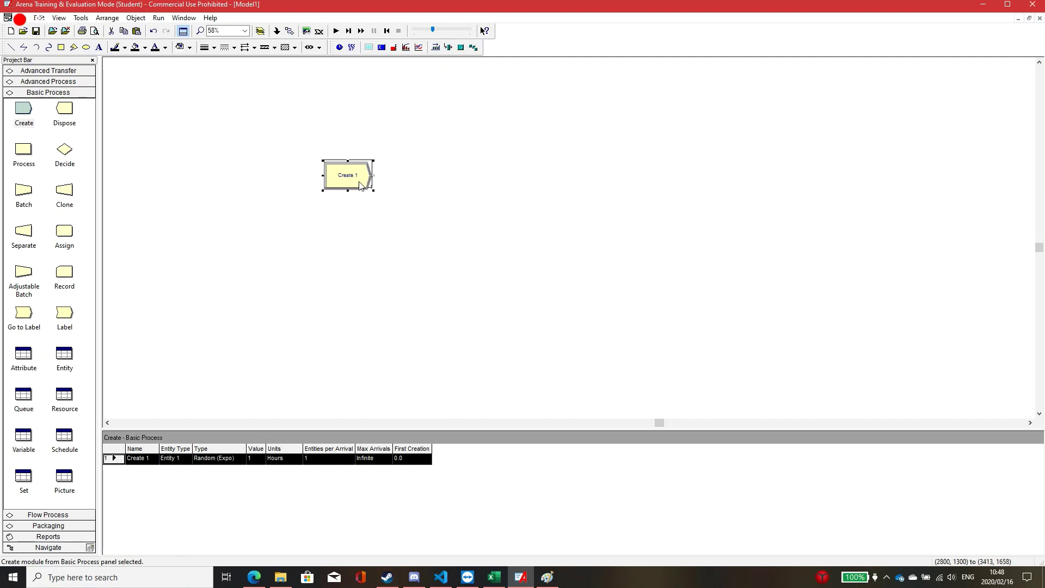
{"action": "left_click_drag", "start_coordinate": [452, 229], "coordinate": [422, 205]}
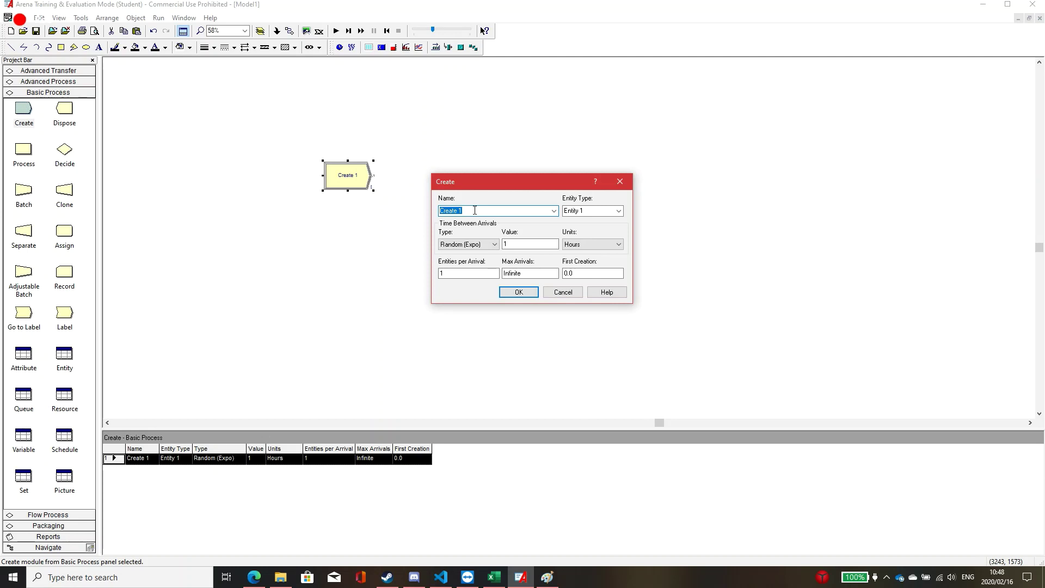
Name the module 'Part Arrives to System' with entity type Part
{"action": "type", "text": "Part Arrives to System"}
{"action": "left_click", "coordinate": [583, 212]}
{"action": "left_click_drag", "start_coordinate": [566, 212], "coordinate": [589, 218]}
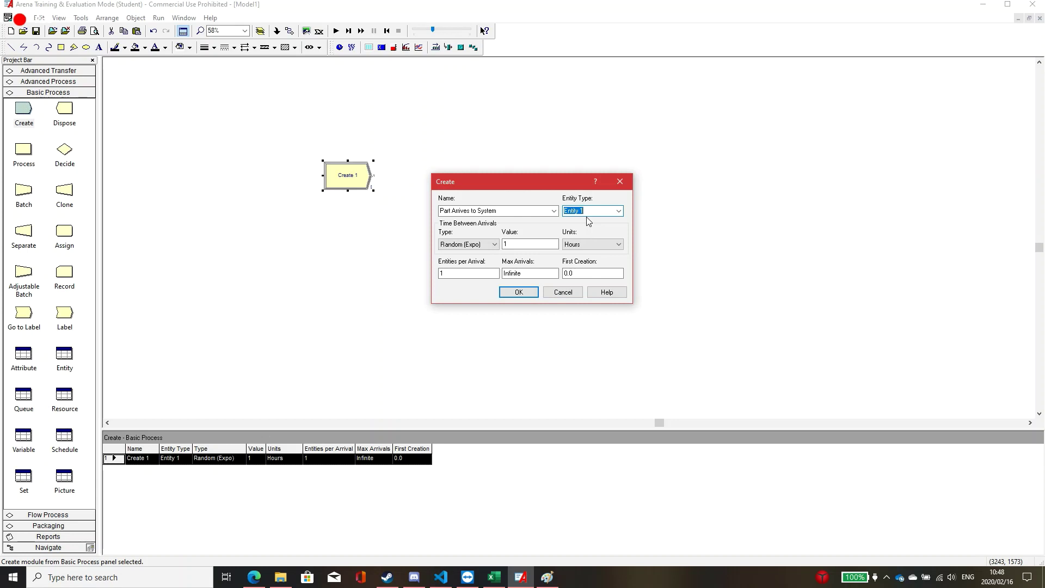
{"action": "type", "text": "Part"}
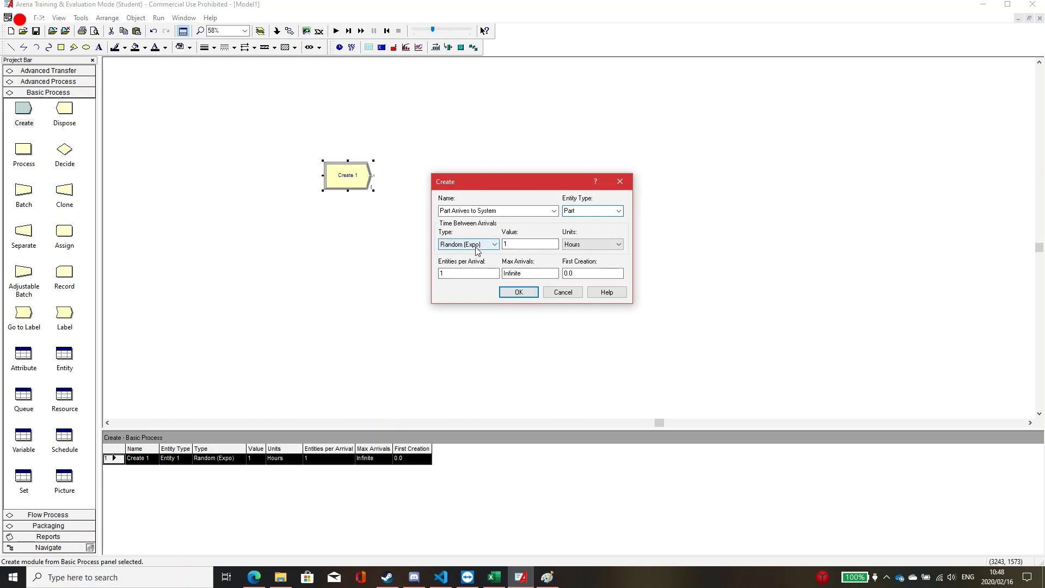
Set arrivals to Constant with a value of 2 Minutes
{"action": "left_click", "coordinate": [476, 246]}
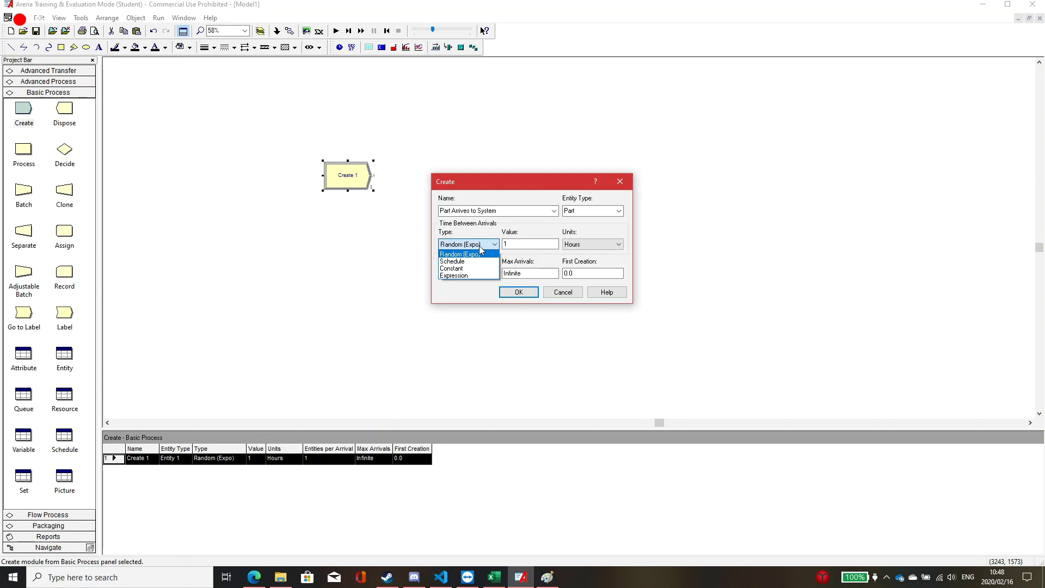
{"action": "left_click", "coordinate": [464, 268]}
{"action": "left_click", "coordinate": [518, 244]}
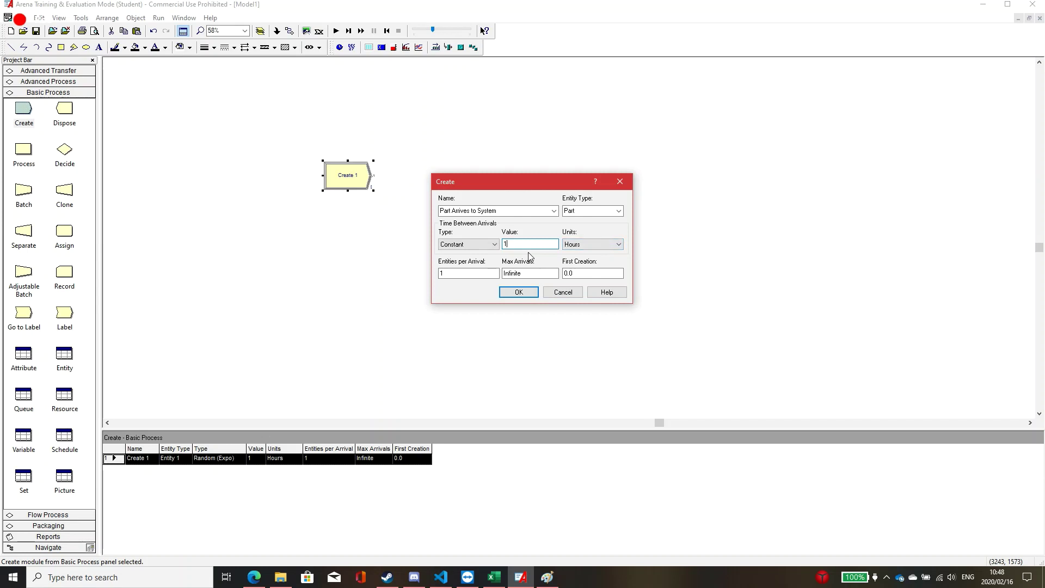
{"action": "double_click", "coordinate": [536, 241]}
{"action": "type", "text": "2"}
{"action": "left_click", "coordinate": [583, 245]}
{"action": "left_click", "coordinate": [583, 257]}
{"action": "left_click", "coordinate": [490, 245]}
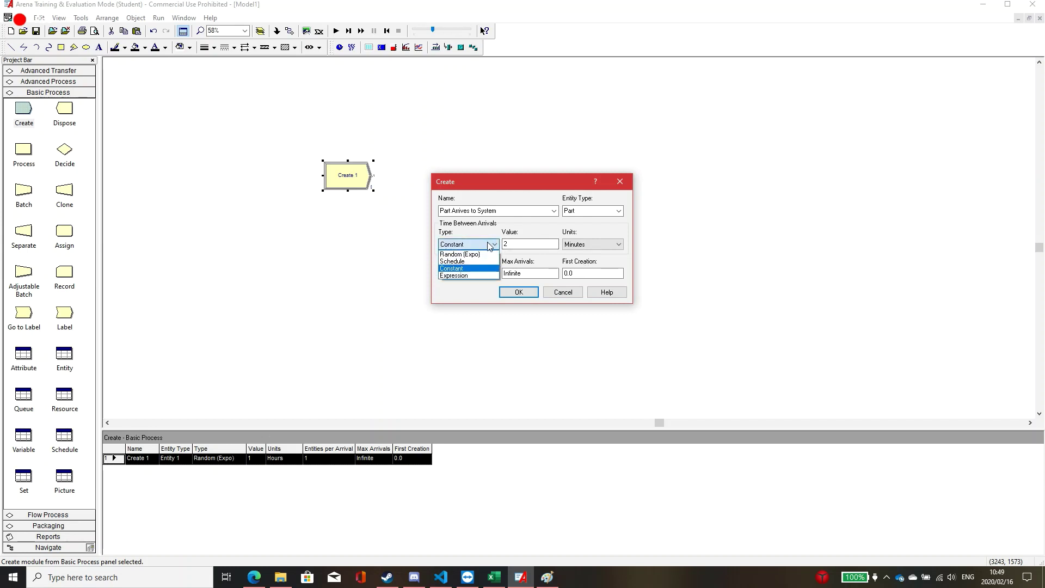
{"action": "left_click", "coordinate": [492, 254]}
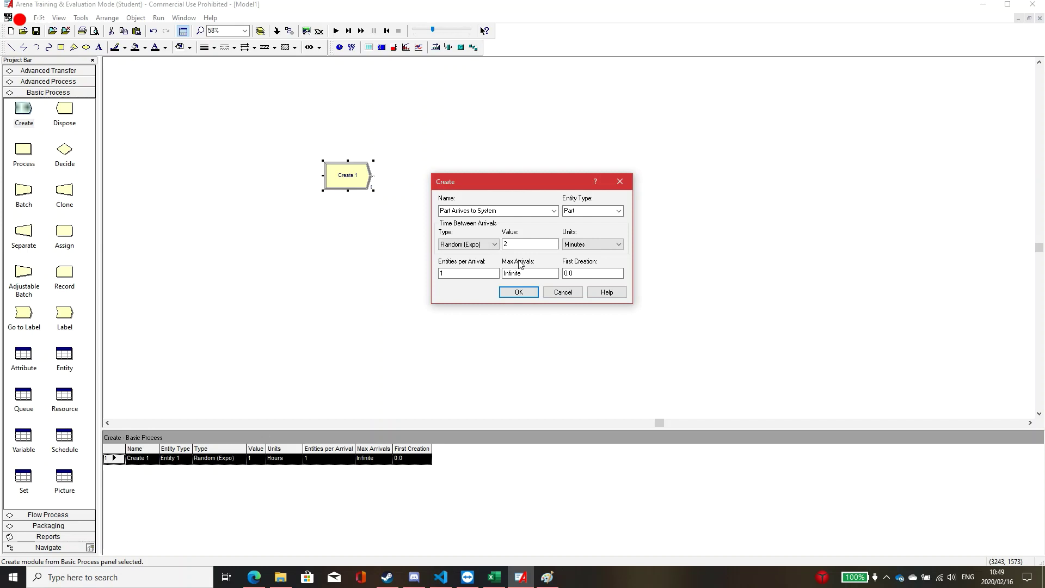
{"action": "left_click", "coordinate": [478, 245]}
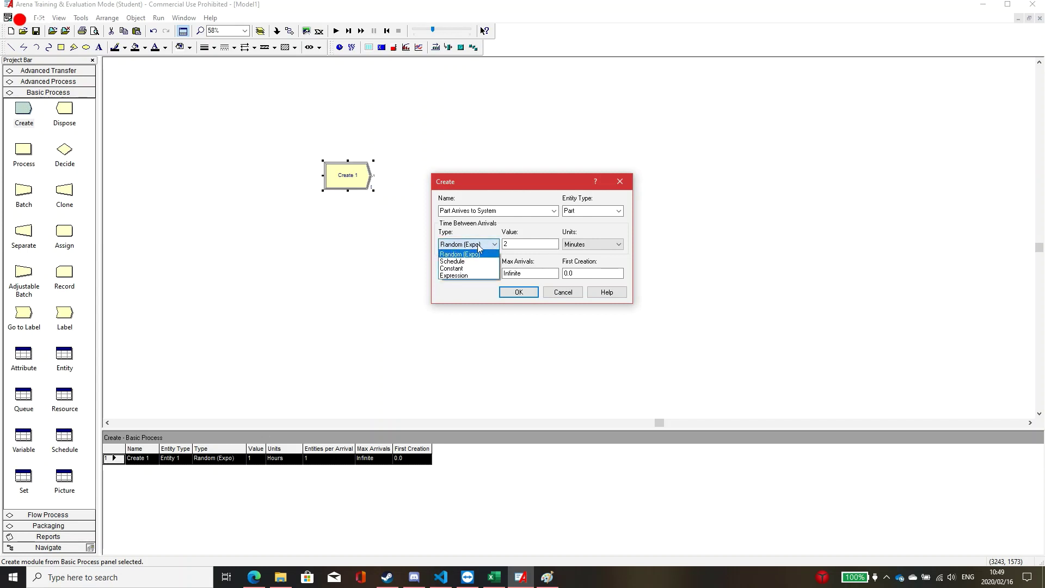
{"action": "left_click", "coordinate": [470, 268]}
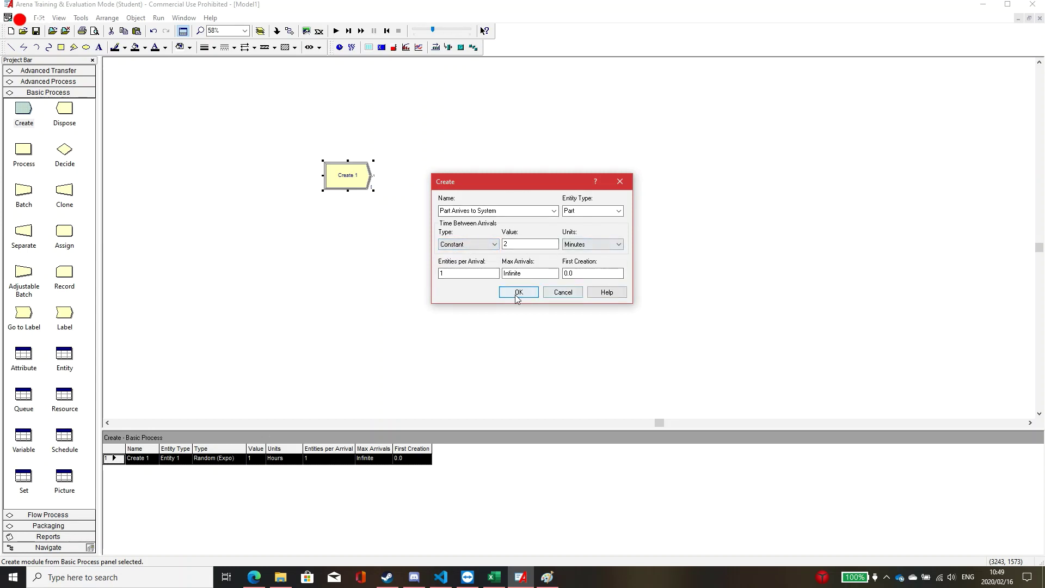
Enter 2 in Entities per Arrival, set First Creation to 0.0, and confirm the Create dialog
{"action": "left_click", "coordinate": [470, 275]}
{"action": "type", "text": "2"}
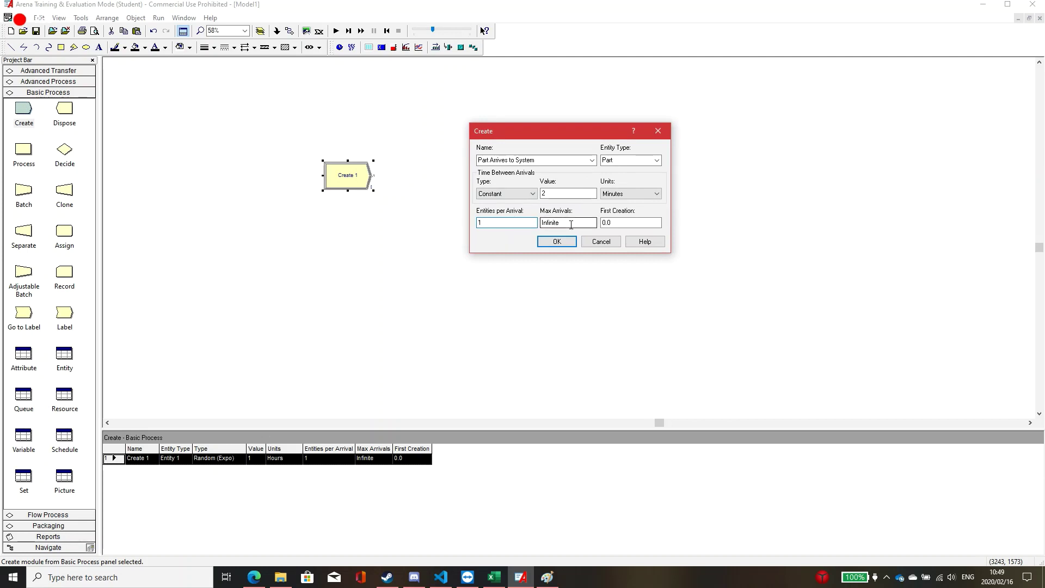
{"action": "double_click", "coordinate": [612, 223]}
{"action": "left_click", "coordinate": [619, 223]}
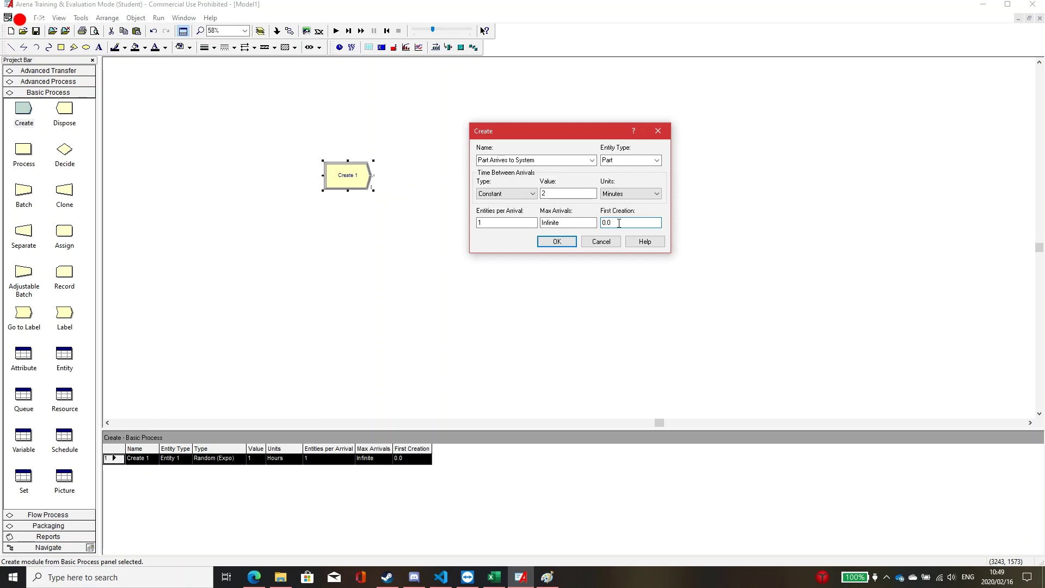
{"action": "double_click", "coordinate": [619, 223]}
{"action": "left_click", "coordinate": [624, 222]}
{"action": "double_click", "coordinate": [623, 222]}
{"action": "type", "text": "1"}
{"action": "key", "text": "BackSpace"}
{"action": "type", "text": "0.0"}
{"action": "left_click", "coordinate": [557, 241]}
Add a Dispose module and name it 'Part Depart from the System'
{"action": "left_click", "coordinate": [392, 217]}
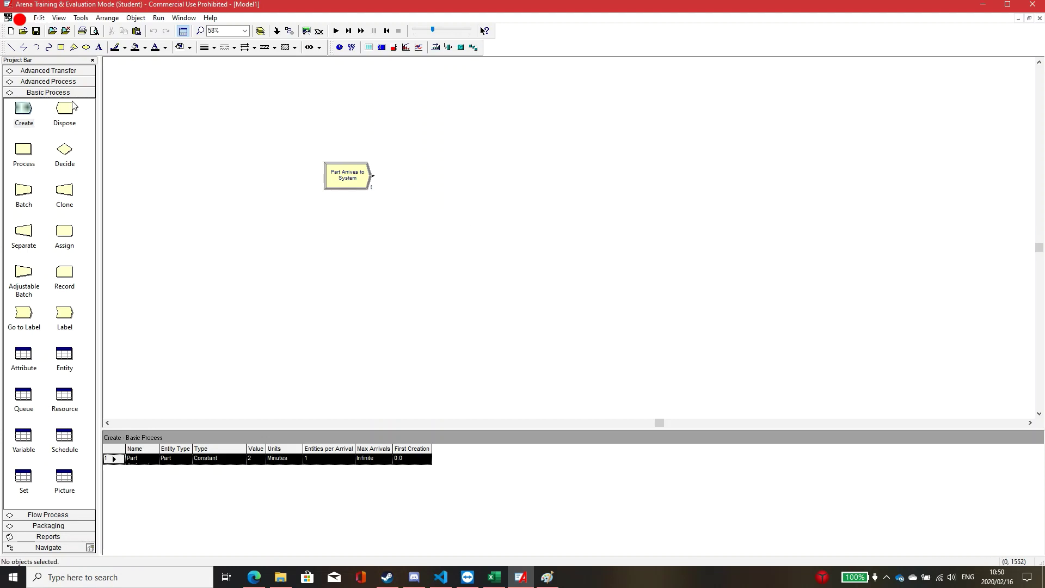
{"action": "left_click_drag", "start_coordinate": [63, 112], "coordinate": [470, 181]}
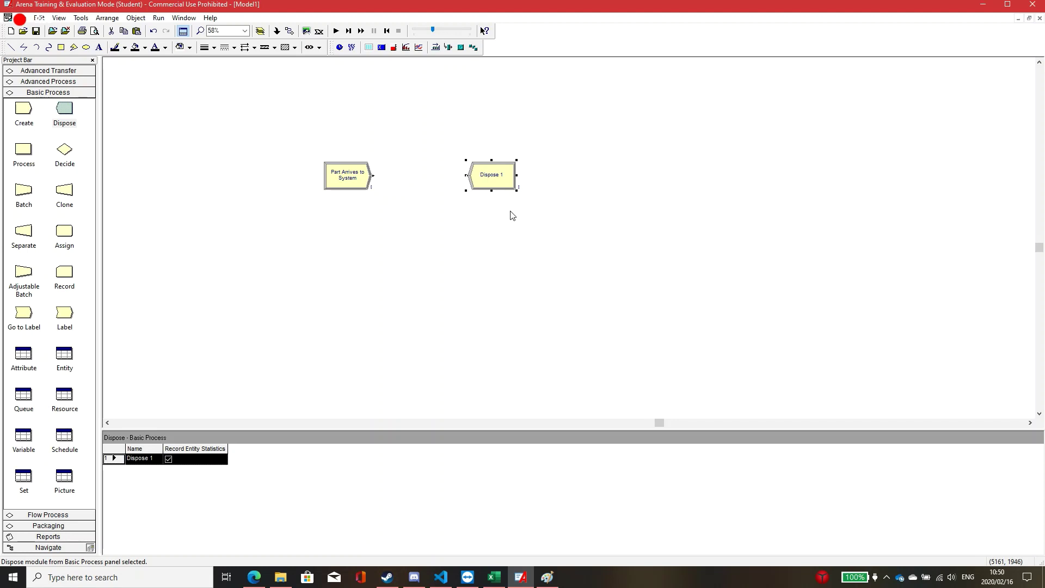
{"action": "double_click", "coordinate": [506, 184]}
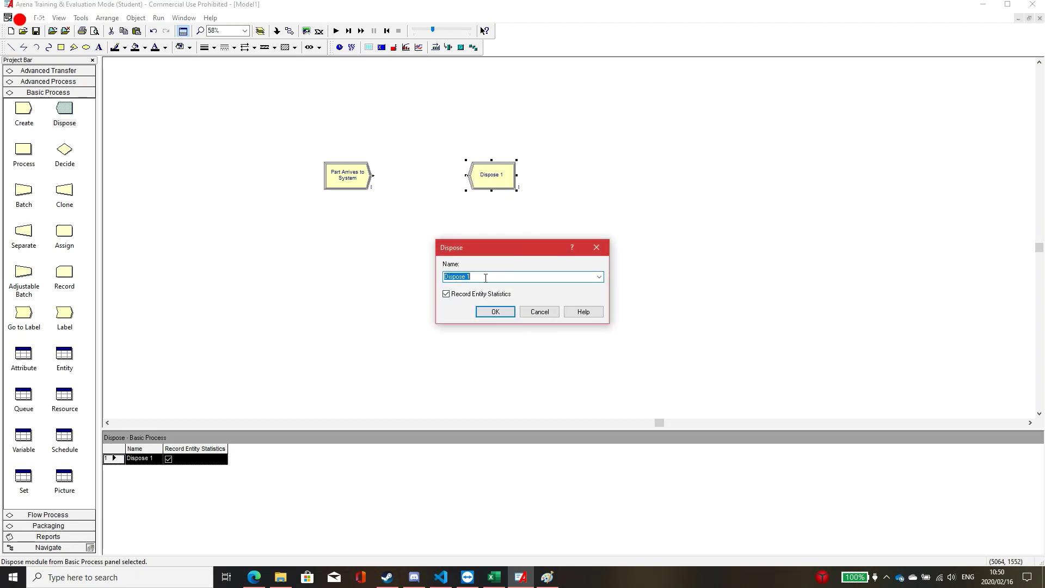
{"action": "type", "text": "Par"}
{"action": "type", "text": "t D"}
{"action": "type", "text": "eave"}
{"action": "type", "text": " from the Sys"}
{"action": "type", "text": "tem"}
{"action": "double_click", "coordinate": [469, 276]}
{"action": "type", "text": "Dispose"}
{"action": "left_click", "coordinate": [497, 216]}
{"action": "double_click", "coordinate": [470, 189]}
{"action": "double_click", "coordinate": [475, 277]}
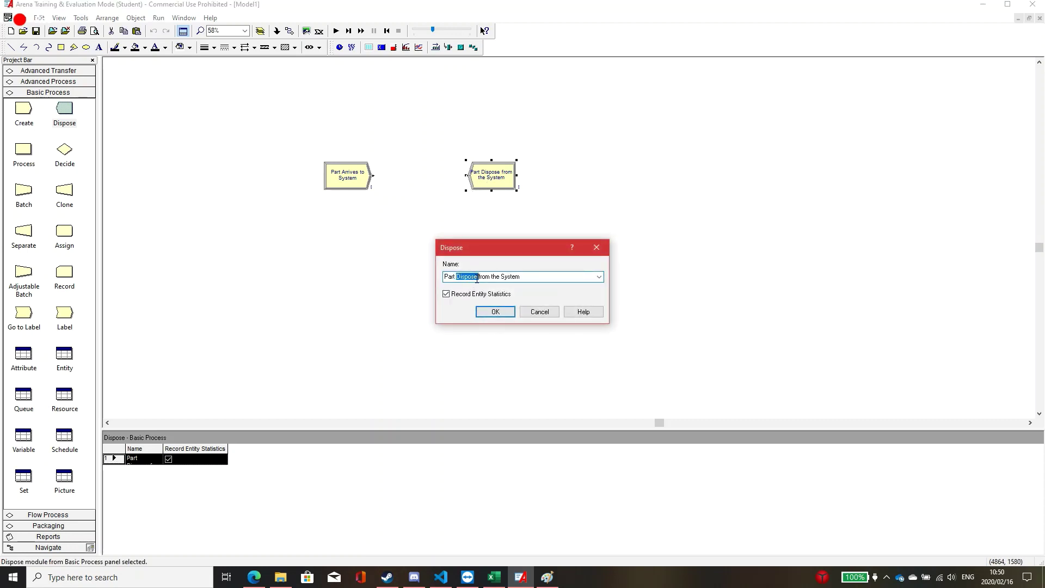
{"action": "type", "text": "Depart"}
{"action": "left_click", "coordinate": [495, 312]}
Spread the arrival and exit modules apart and drop a Process module between them
{"action": "left_click", "coordinate": [484, 180]}
{"action": "left_click_drag", "start_coordinate": [483, 179], "coordinate": [579, 185]}
{"action": "left_click", "coordinate": [553, 227]}
{"action": "left_click_drag", "start_coordinate": [338, 185], "coordinate": [325, 184]}
{"action": "left_click", "coordinate": [409, 227]}
{"action": "left_click", "coordinate": [562, 185]}
{"action": "left_click_drag", "start_coordinate": [562, 185], "coordinate": [574, 186]}
{"action": "left_click", "coordinate": [296, 170]}
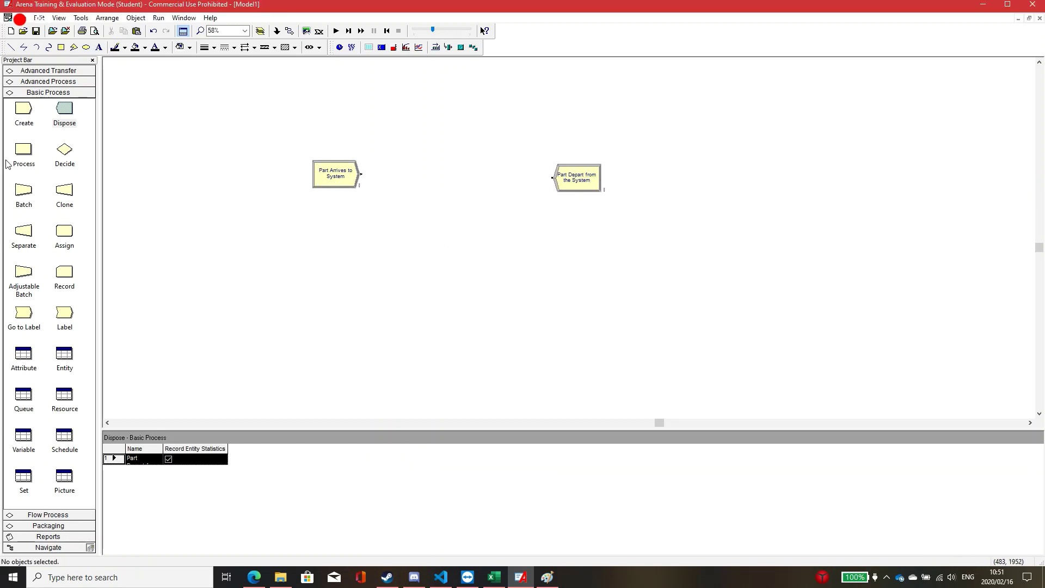
{"action": "left_click_drag", "start_coordinate": [23, 154], "coordinate": [436, 179]}
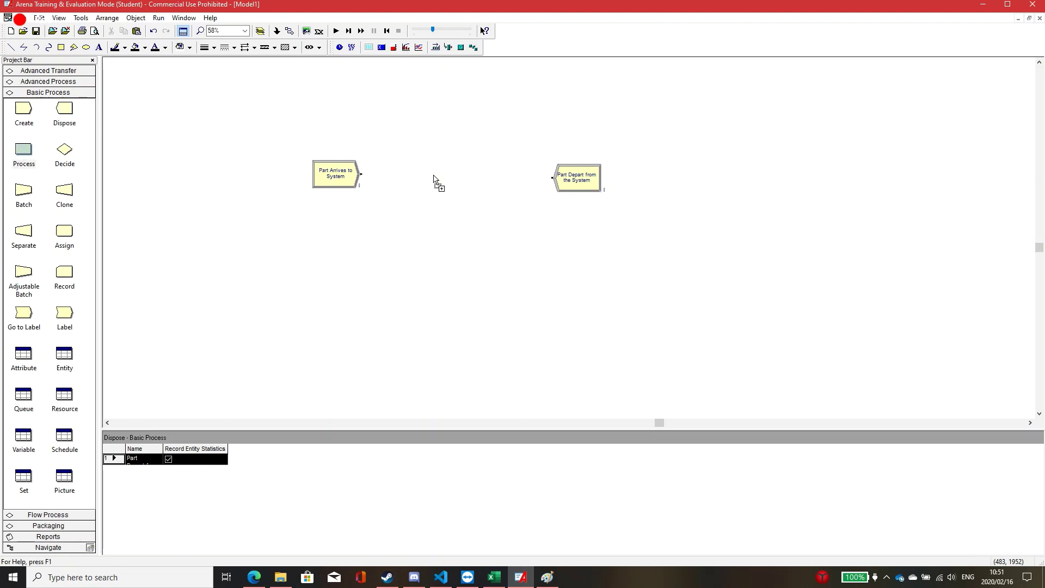
Open the new Process module's settings and name it 'Machine Process'
{"action": "left_click", "coordinate": [459, 219]}
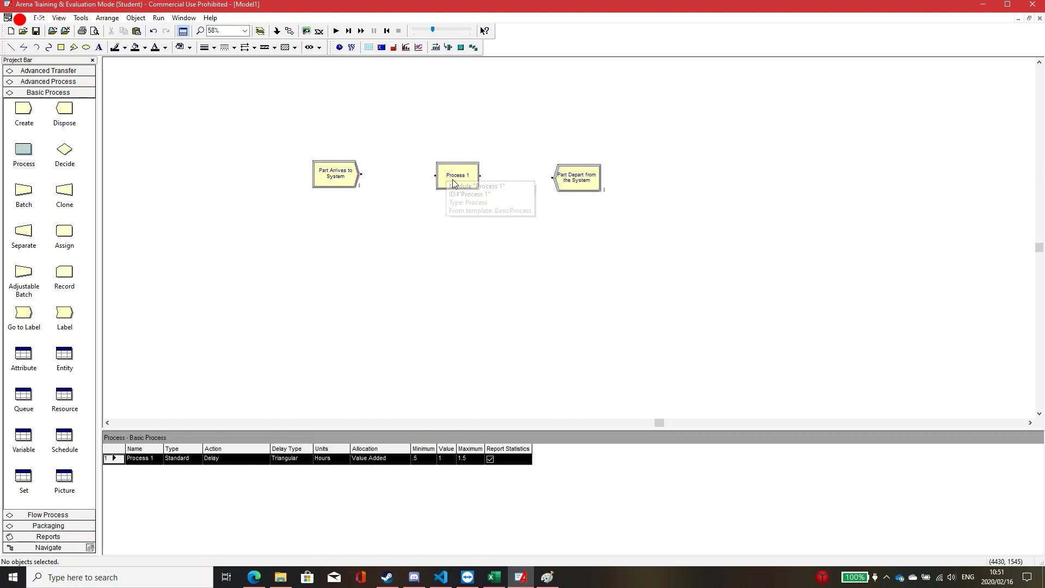
{"action": "double_click", "coordinate": [453, 180]}
{"action": "left_click_drag", "start_coordinate": [456, 168], "coordinate": [669, 141]}
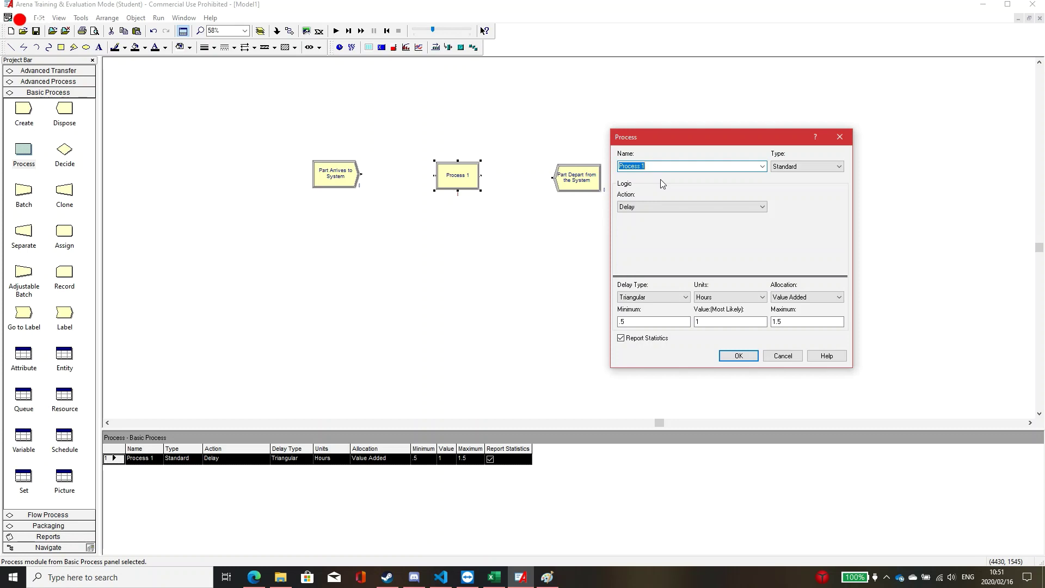
{"action": "type", "text": "Machine Process"}
Keep the type Standard and set the action to Seize Delay Release
{"action": "left_click", "coordinate": [839, 166]}
{"action": "left_click", "coordinate": [793, 174]}
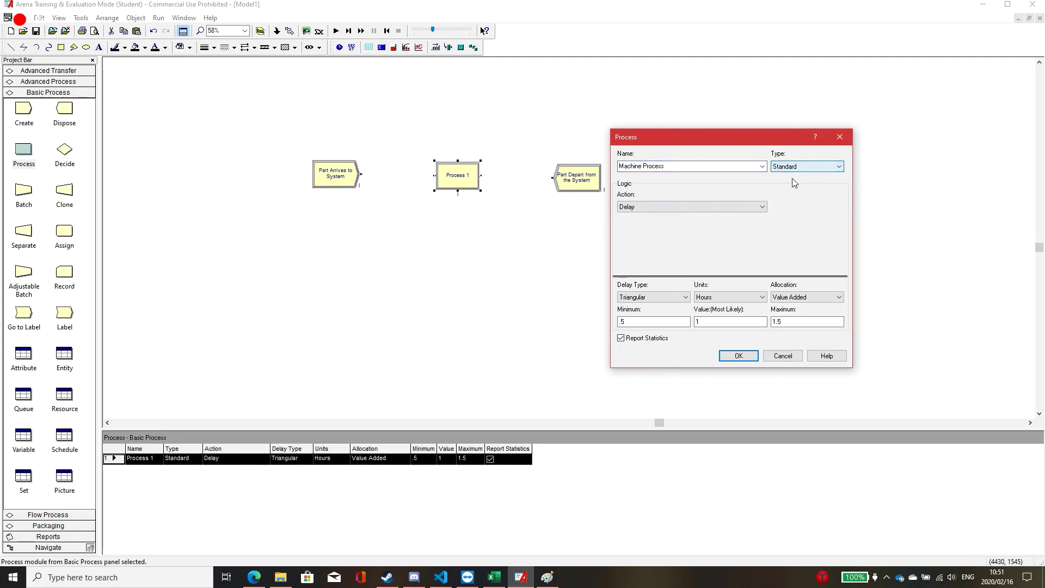
{"action": "left_click", "coordinate": [642, 206]}
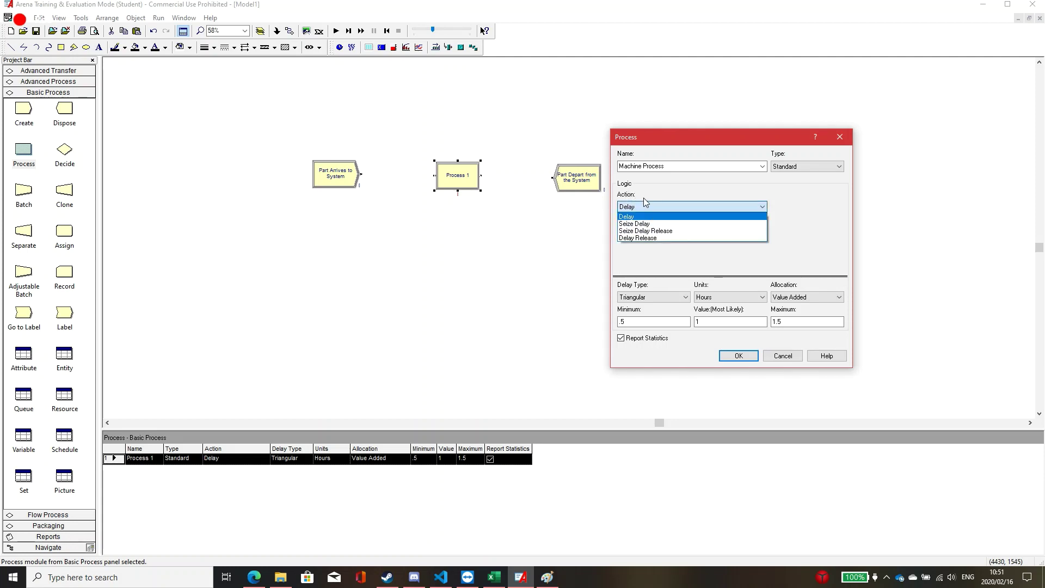
{"action": "left_click", "coordinate": [657, 231]}
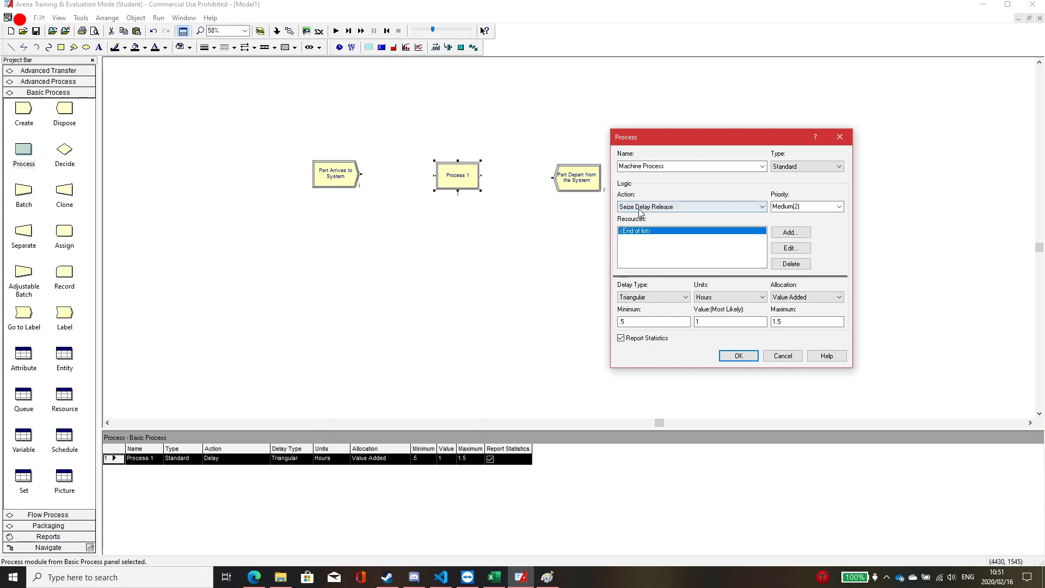
{"action": "left_click", "coordinate": [679, 208]}
{"action": "left_click", "coordinate": [655, 231]}
{"action": "left_click", "coordinate": [648, 230]}
Add a resource named Machine seizing 1 unit and confirm it
{"action": "left_click", "coordinate": [789, 233]}
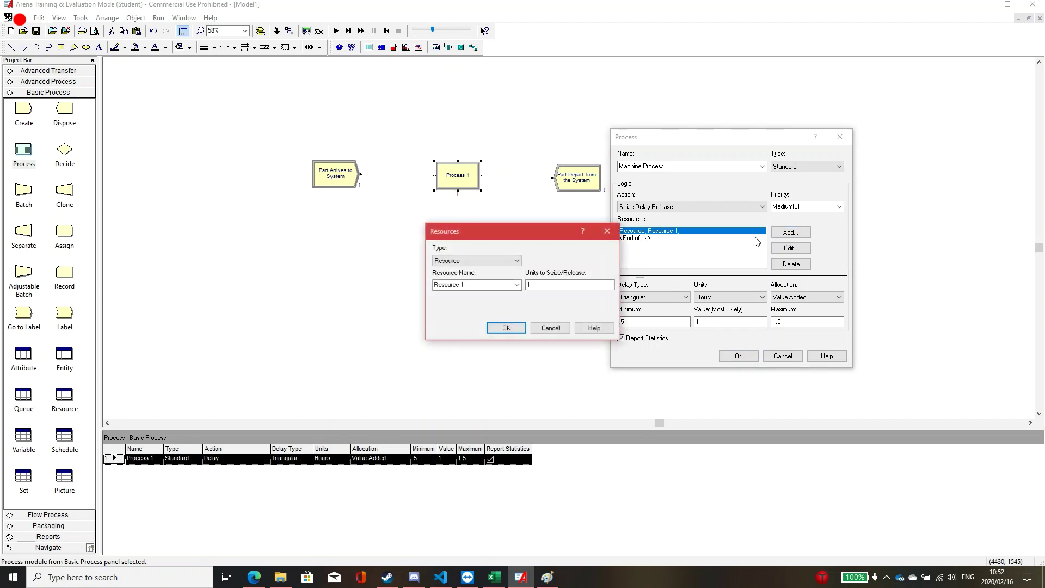
{"action": "left_click_drag", "start_coordinate": [543, 238], "coordinate": [505, 243]}
{"action": "left_click", "coordinate": [456, 290]}
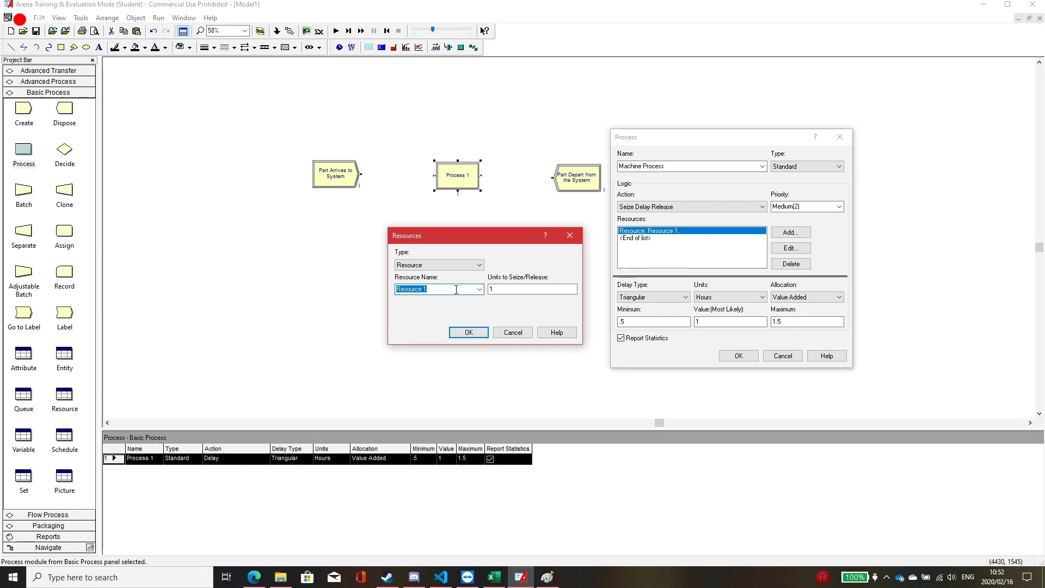
{"action": "type", "text": "Machine"}
{"action": "double_click", "coordinate": [514, 290]}
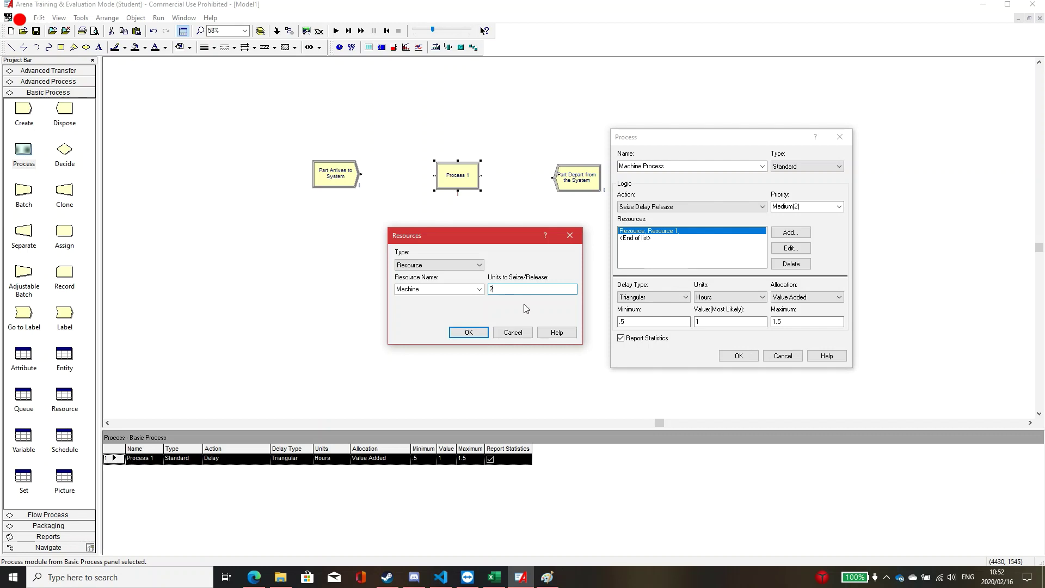
{"action": "left_click", "coordinate": [468, 332]}
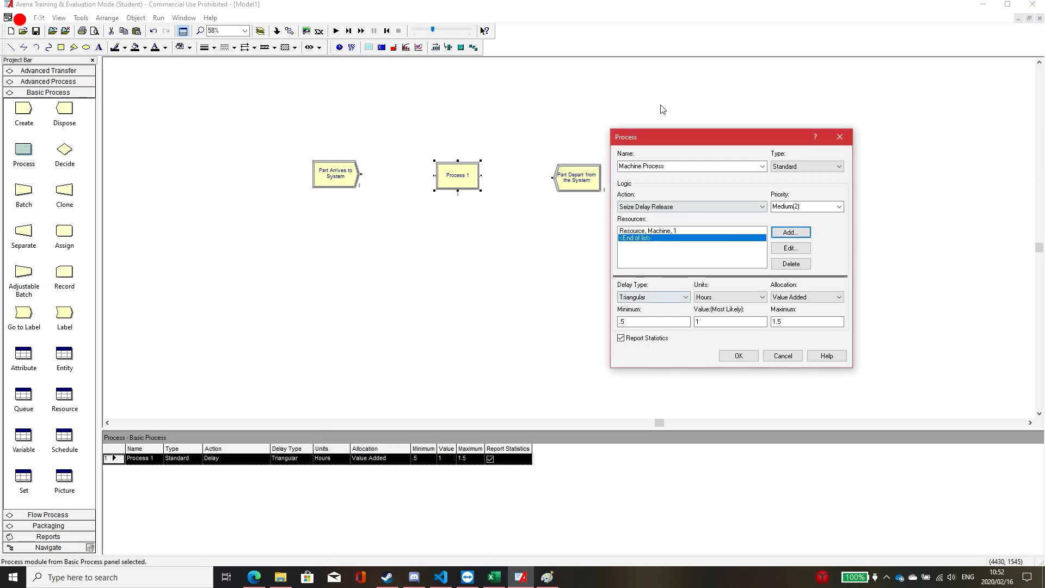
Make the delay Constant, try Minutes then Hours, and enter a value of 1
{"action": "left_click_drag", "start_coordinate": [673, 139], "coordinate": [683, 116]}
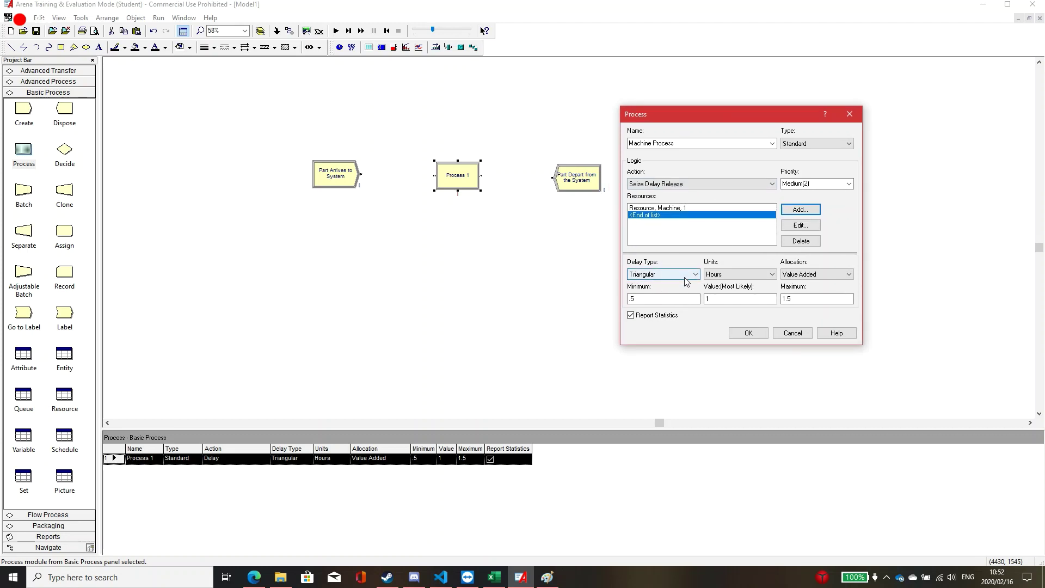
{"action": "left_click", "coordinate": [661, 276]}
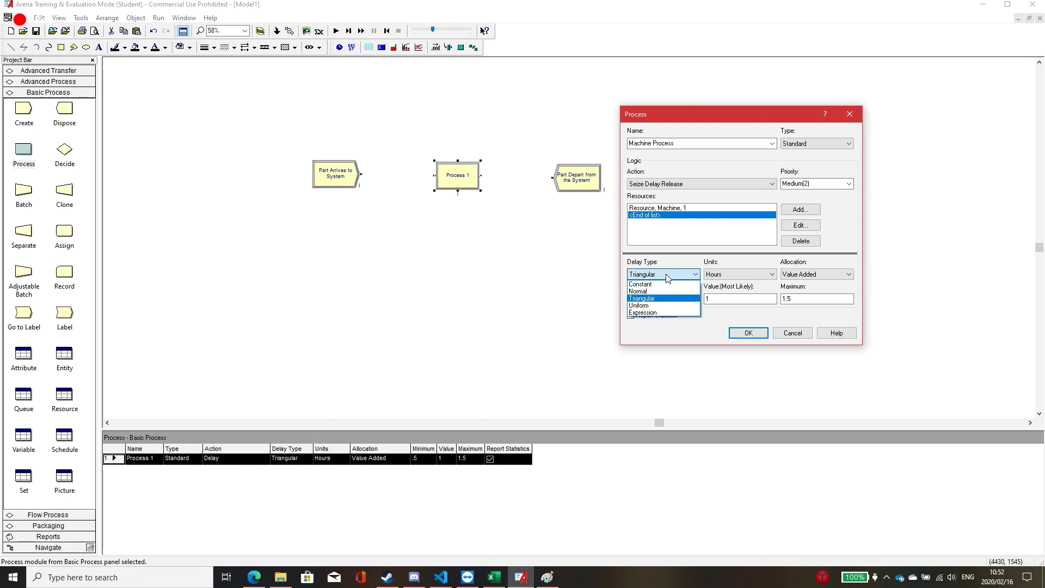
{"action": "left_click", "coordinate": [674, 285]}
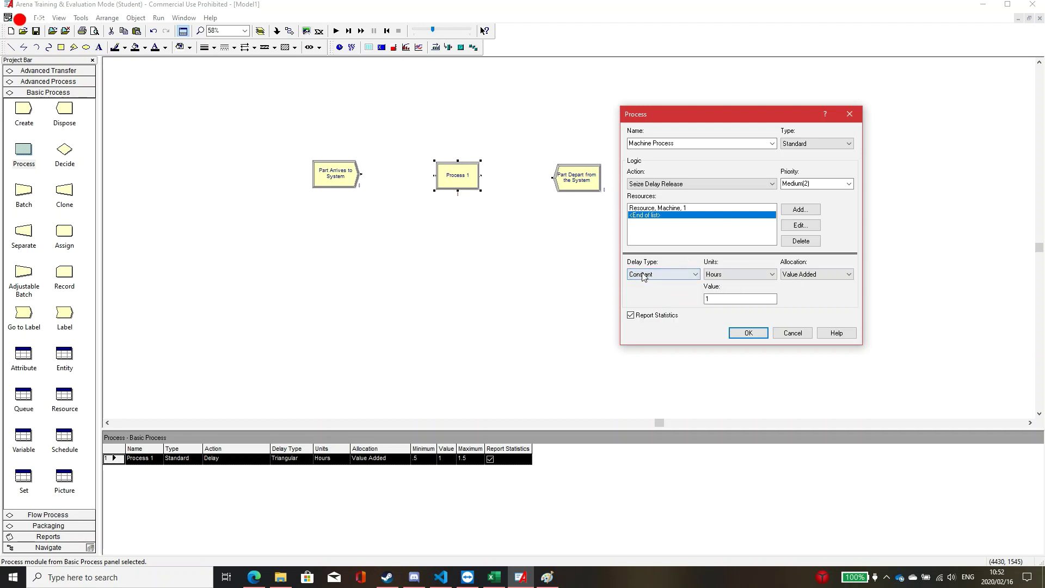
{"action": "left_click", "coordinate": [724, 275]}
{"action": "left_click", "coordinate": [715, 292]}
{"action": "double_click", "coordinate": [722, 299]}
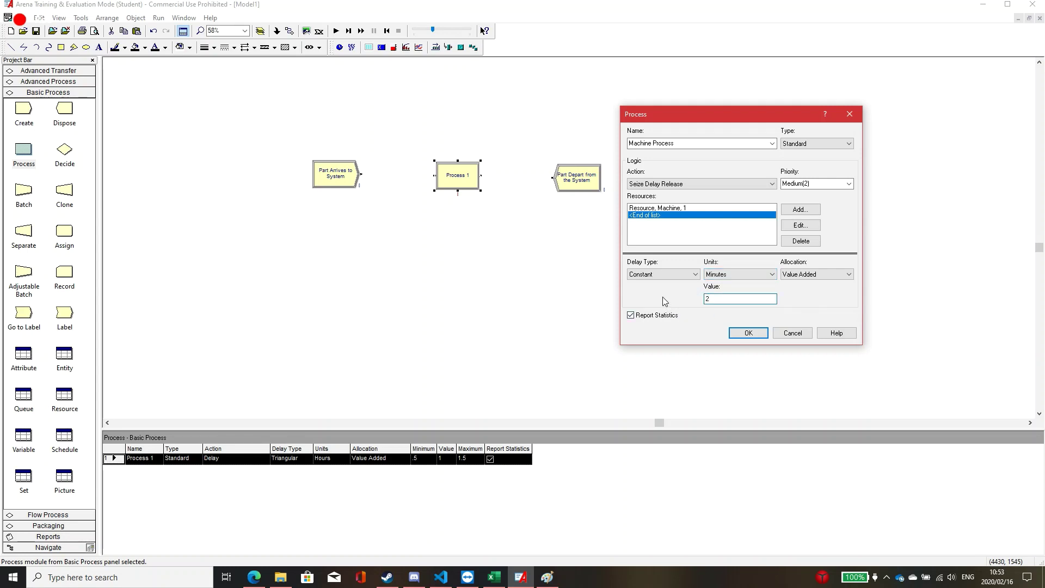
{"action": "left_click", "coordinate": [722, 275]}
{"action": "left_click", "coordinate": [720, 298]}
{"action": "key", "text": "BackSpace"}
{"action": "type", "text": "1"}
Try out the Triangular, Normal, Uniform and Expression delay types
{"action": "left_click", "coordinate": [649, 275]}
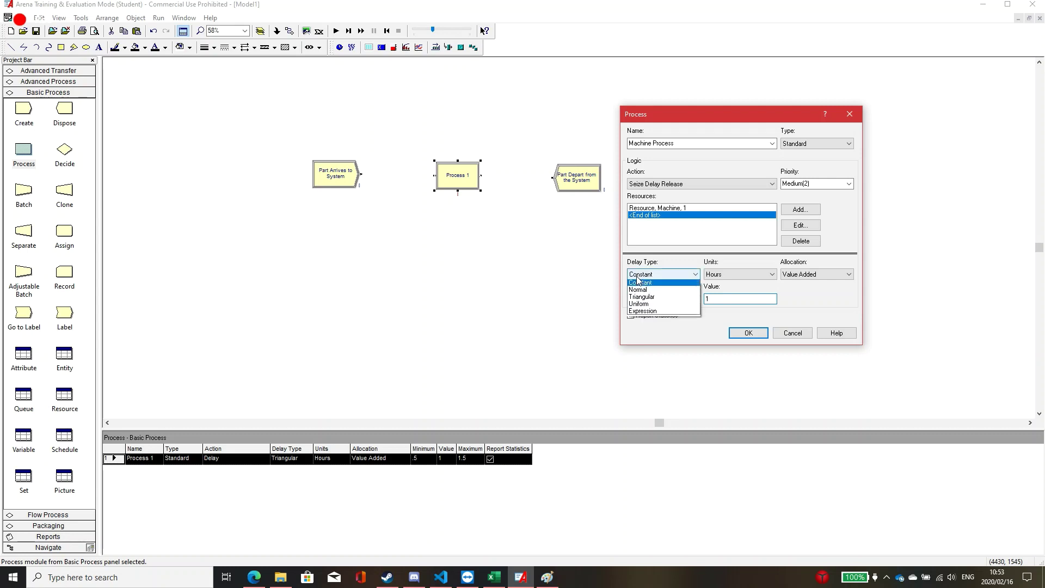
{"action": "left_click", "coordinate": [651, 298]}
{"action": "left_click", "coordinate": [641, 275]}
{"action": "left_click", "coordinate": [659, 298]}
{"action": "left_click", "coordinate": [649, 274]}
{"action": "left_click", "coordinate": [653, 292]}
{"action": "left_click", "coordinate": [695, 274]}
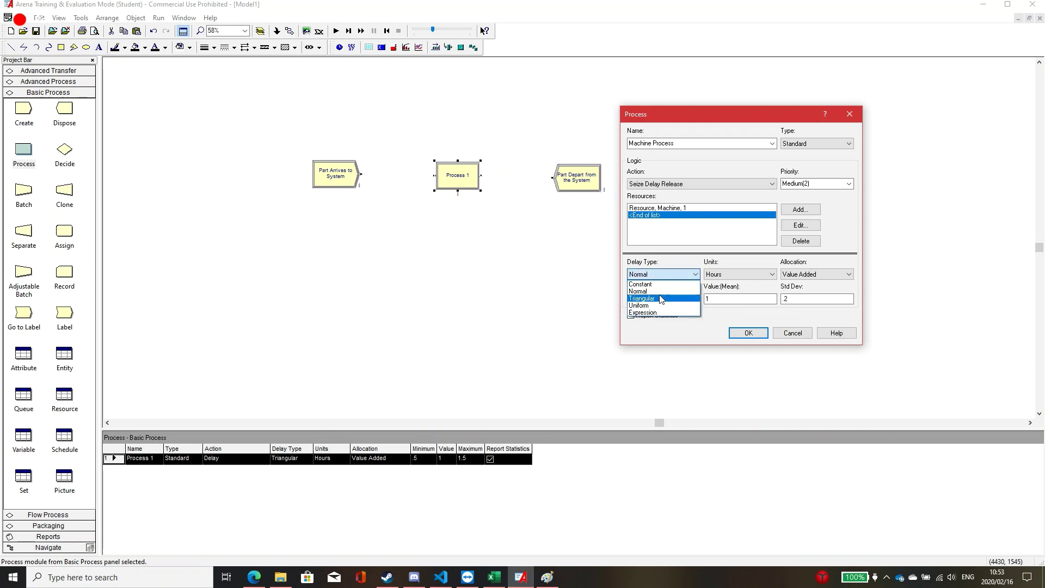
{"action": "left_click", "coordinate": [660, 299]}
{"action": "left_click", "coordinate": [662, 274]}
{"action": "left_click", "coordinate": [656, 291]}
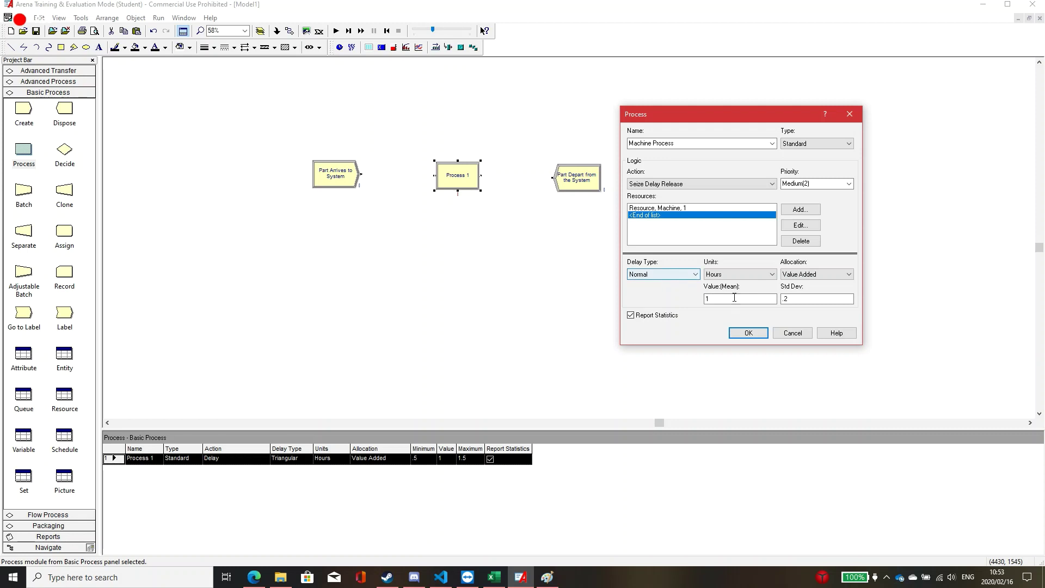
{"action": "left_click", "coordinate": [677, 273]}
{"action": "left_click", "coordinate": [662, 290]}
{"action": "left_click", "coordinate": [660, 275]}
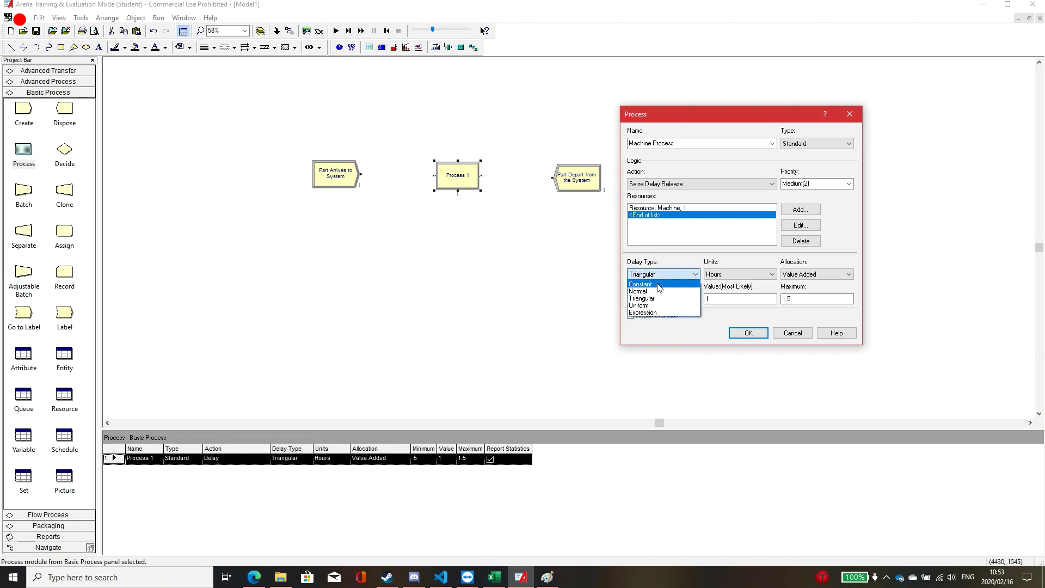
{"action": "left_click", "coordinate": [656, 296]}
{"action": "left_click", "coordinate": [656, 275]}
{"action": "left_click", "coordinate": [654, 290]}
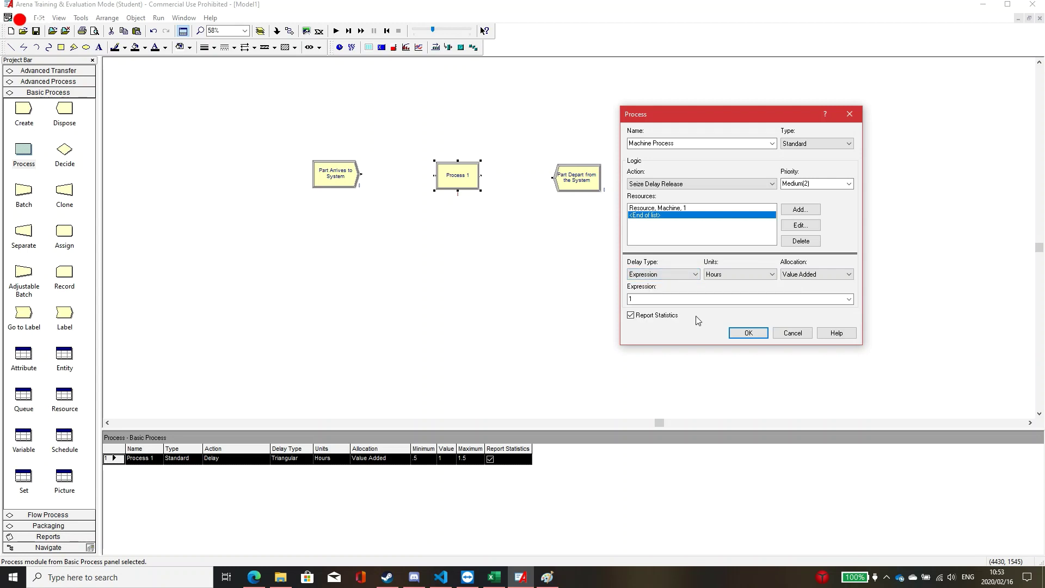
Set a Constant delay of 2 Minutes and confirm the Machine Process settings
{"action": "left_click", "coordinate": [651, 278]}
{"action": "left_click", "coordinate": [653, 284]}
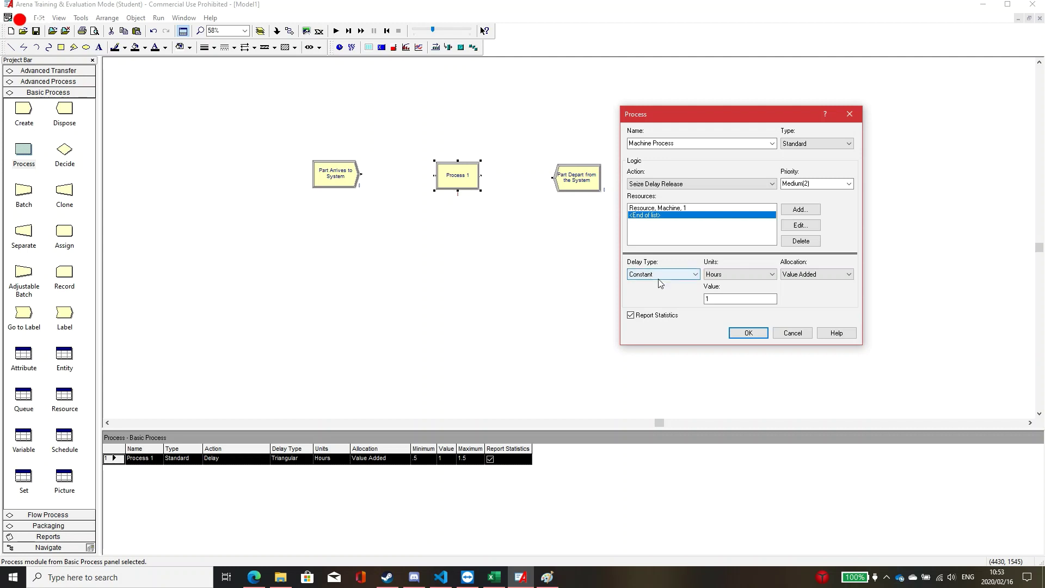
{"action": "left_click", "coordinate": [708, 275]}
{"action": "left_click", "coordinate": [718, 290]}
{"action": "key", "text": "Tab"}
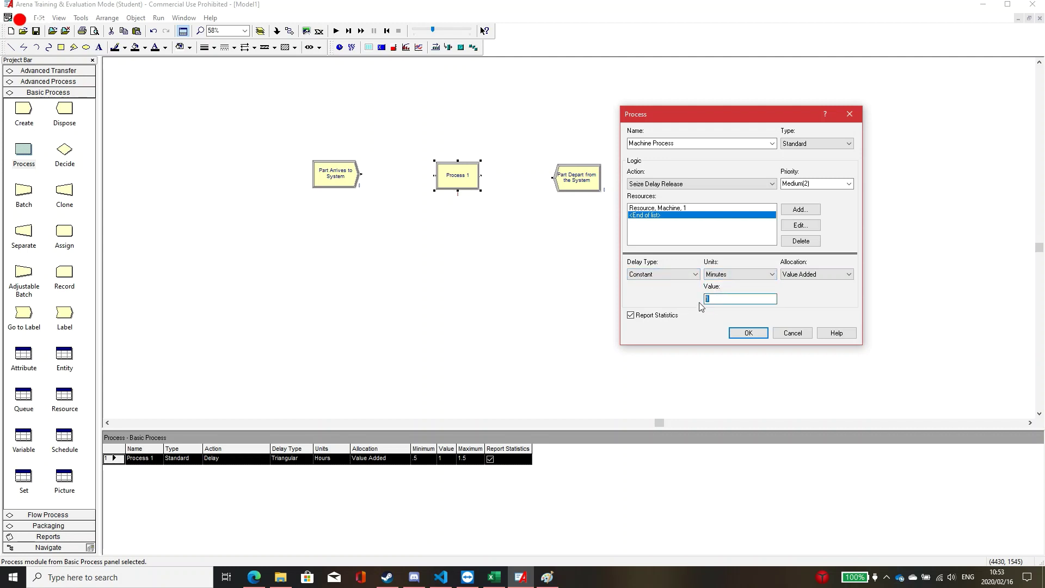
{"action": "type", "text": "2"}
{"action": "left_click", "coordinate": [748, 333]}
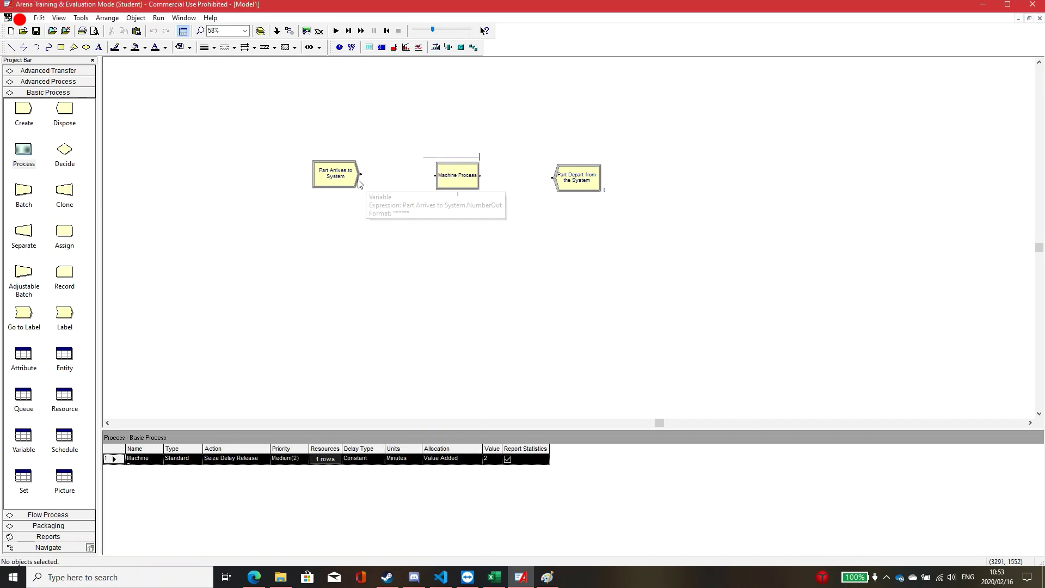
Align the three modules in one row and zoom in on them
{"action": "left_click_drag", "start_coordinate": [359, 184], "coordinate": [316, 200]}
{"action": "left_click_drag", "start_coordinate": [454, 179], "coordinate": [394, 193]}
{"action": "left_click", "coordinate": [573, 183]}
{"action": "left_click_drag", "start_coordinate": [573, 182], "coordinate": [490, 198]}
{"action": "left_click", "coordinate": [367, 270]}
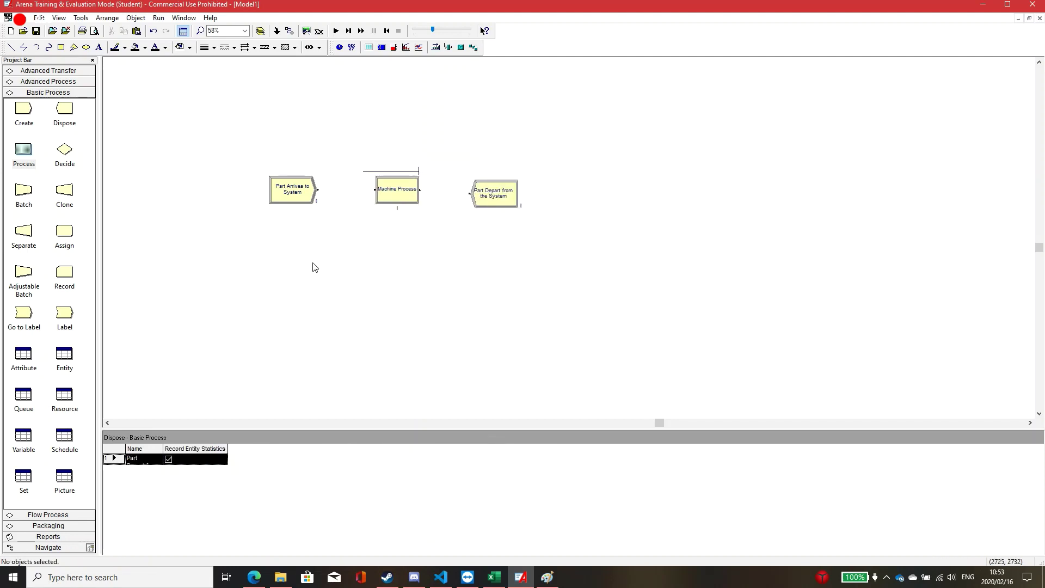
{"action": "key", "text": "plus"}
{"action": "key", "text": "plus"}
{"action": "key", "text": "plus"}
{"action": "key", "text": "plus"}
{"action": "key", "text": "plus"}
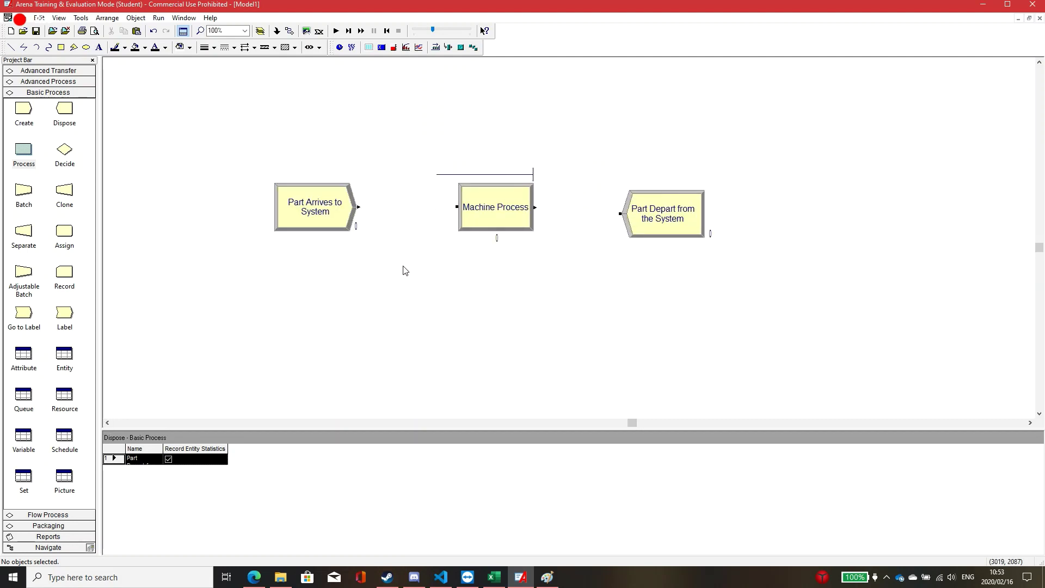
{"action": "left_click", "coordinate": [633, 208]}
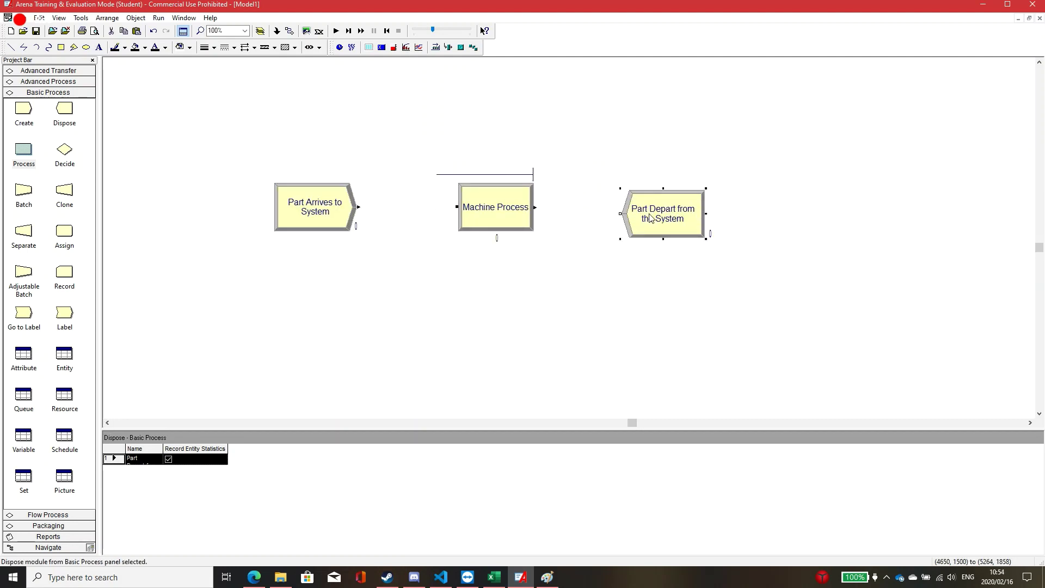
{"action": "key", "text": "Up"}
{"action": "left_click", "coordinate": [639, 275]}
Connect Part Arrives to System to Machine Process, and Machine Process to Part Depart from the System
{"action": "left_click", "coordinate": [277, 30]}
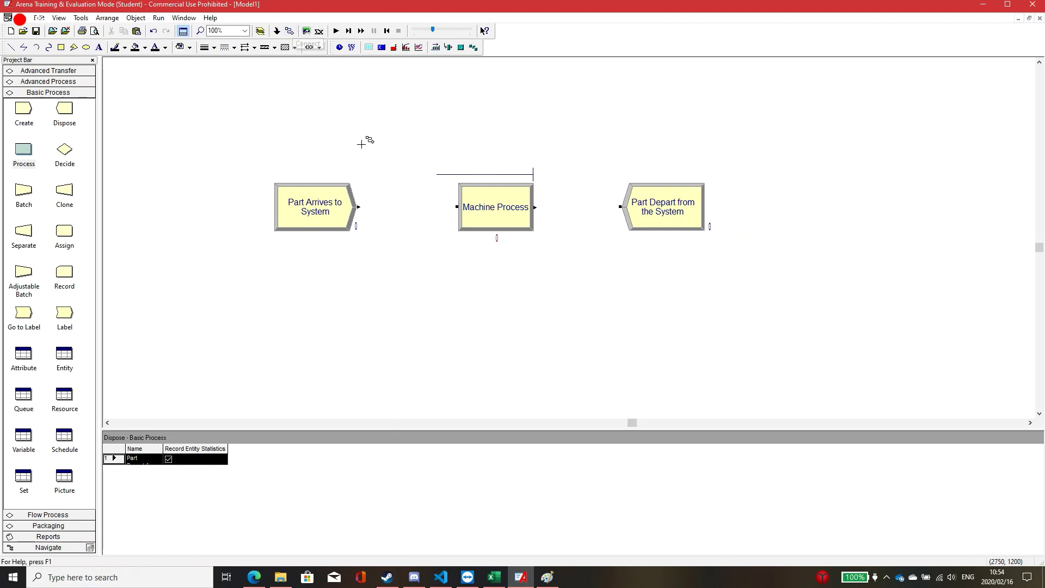
{"action": "left_click", "coordinate": [458, 207]}
{"action": "left_click", "coordinate": [289, 34]}
{"action": "left_click", "coordinate": [535, 206]}
{"action": "left_click", "coordinate": [621, 206]}
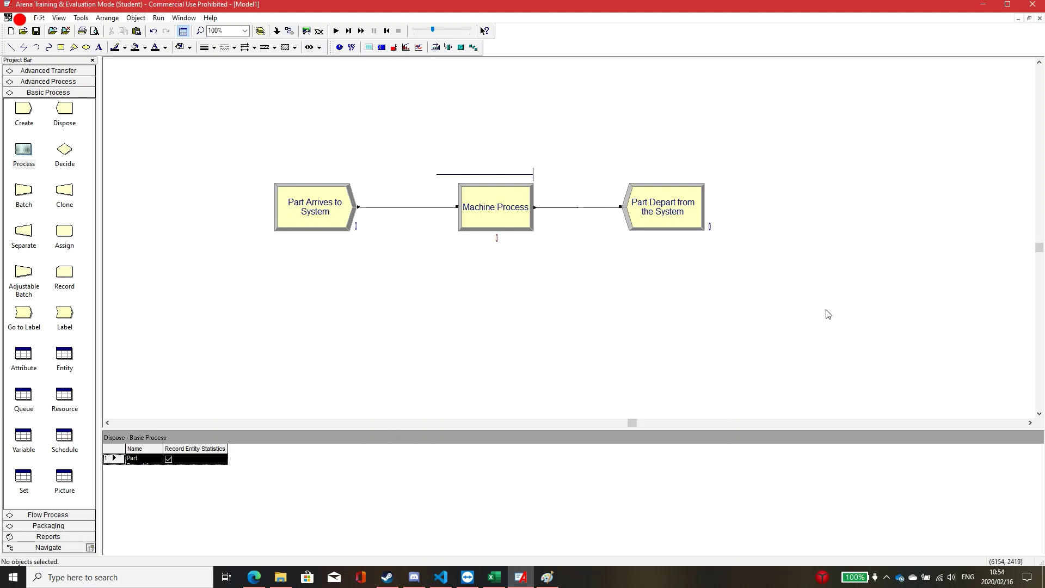
{"action": "left_click_drag", "start_coordinate": [670, 218], "coordinate": [689, 205]}
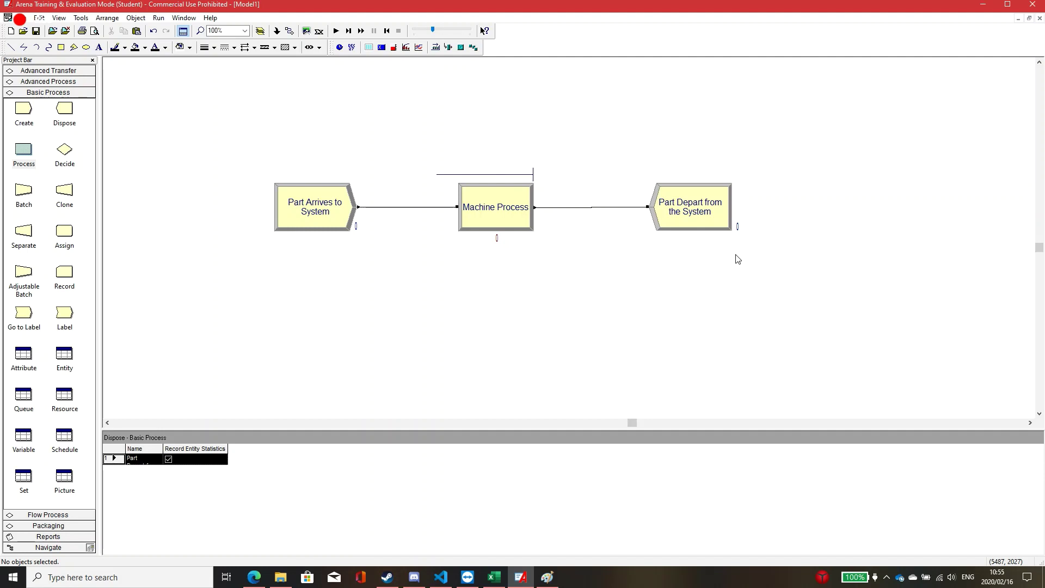
Review the Paint diagram of Machines A, B and C (2, 4, 3 min/unit)
{"action": "left_click", "coordinate": [547, 577]}
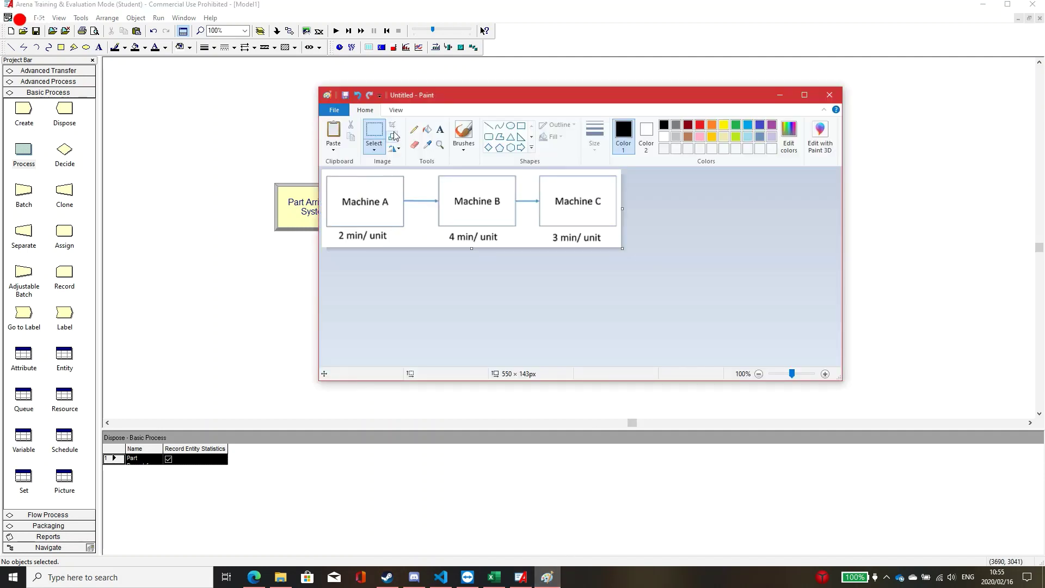
{"action": "mouse_move", "coordinate": [544, 95]}
{"action": "left_mouse_down"}
{"action": "mouse_move", "coordinate": [681, 43]}
{"action": "mouse_move", "coordinate": [604, 93]}
{"action": "left_mouse_up"}
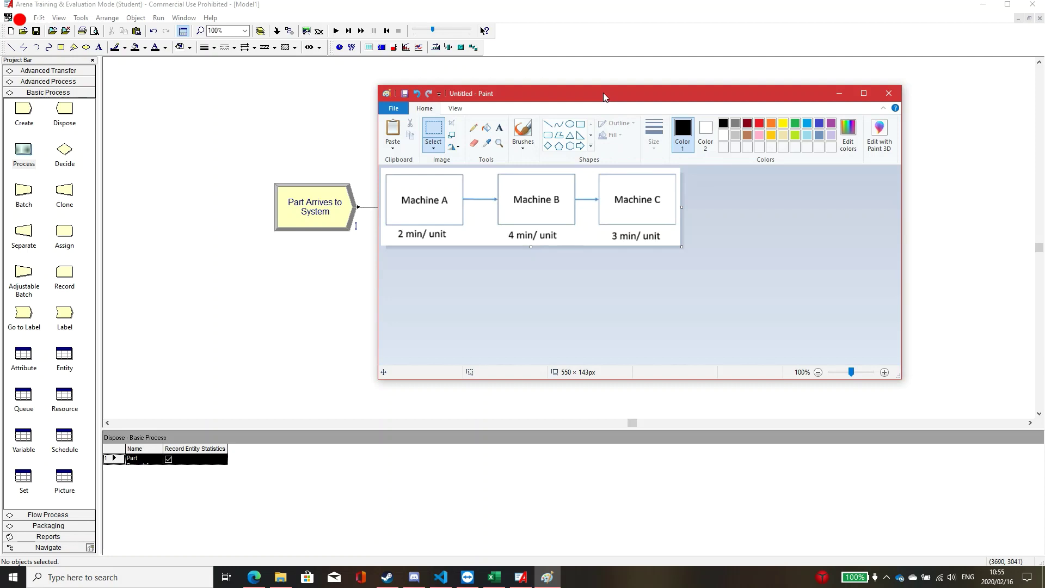
{"action": "mouse_move", "coordinate": [603, 97]}
{"action": "left_mouse_down"}
{"action": "mouse_move", "coordinate": [510, 93]}
{"action": "mouse_move", "coordinate": [570, 100]}
{"action": "left_mouse_up"}
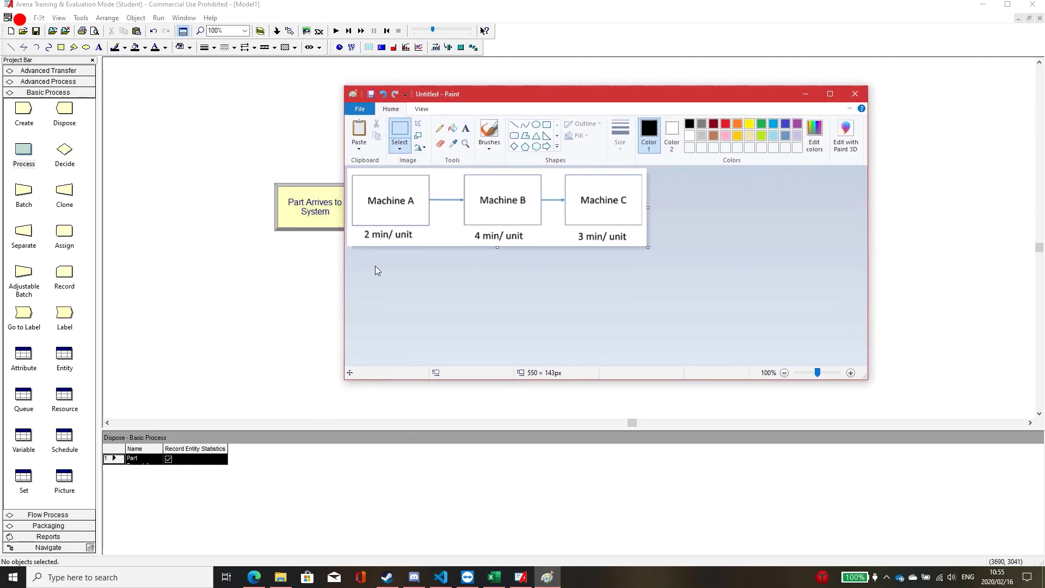
{"action": "left_click", "coordinate": [806, 94]}
Delete both connections between the three modules
{"action": "left_click", "coordinate": [405, 207]}
{"action": "key", "text": "Delete"}
{"action": "left_click", "coordinate": [561, 208]}
{"action": "key", "text": "Delete"}
Spread the modules apart: Part Arrives to System further left, Part Depart from the System further right
{"action": "left_click", "coordinate": [338, 205]}
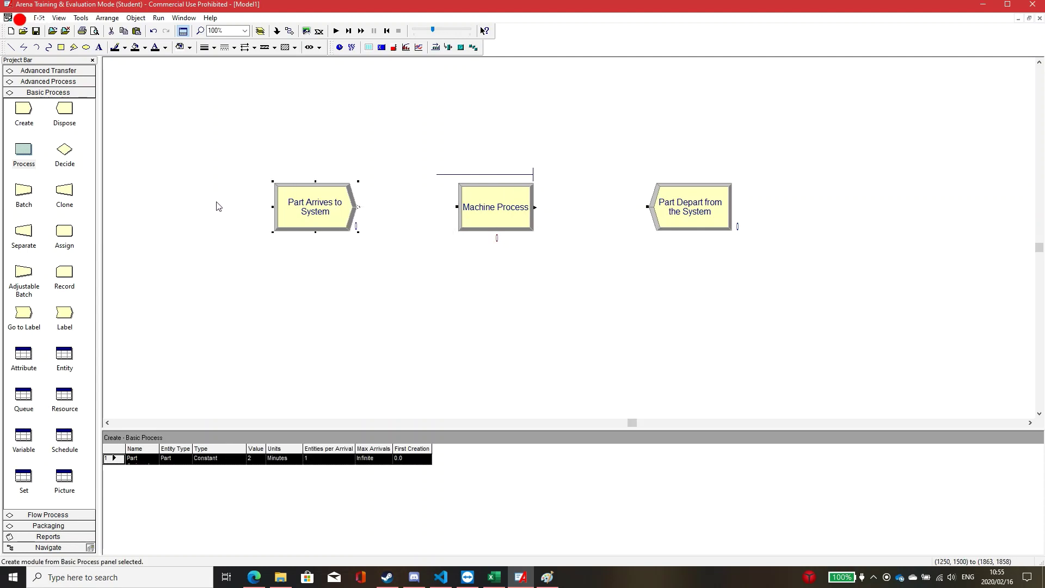
{"action": "left_click_drag", "start_coordinate": [338, 205], "coordinate": [218, 206]}
{"action": "left_click", "coordinate": [284, 291]}
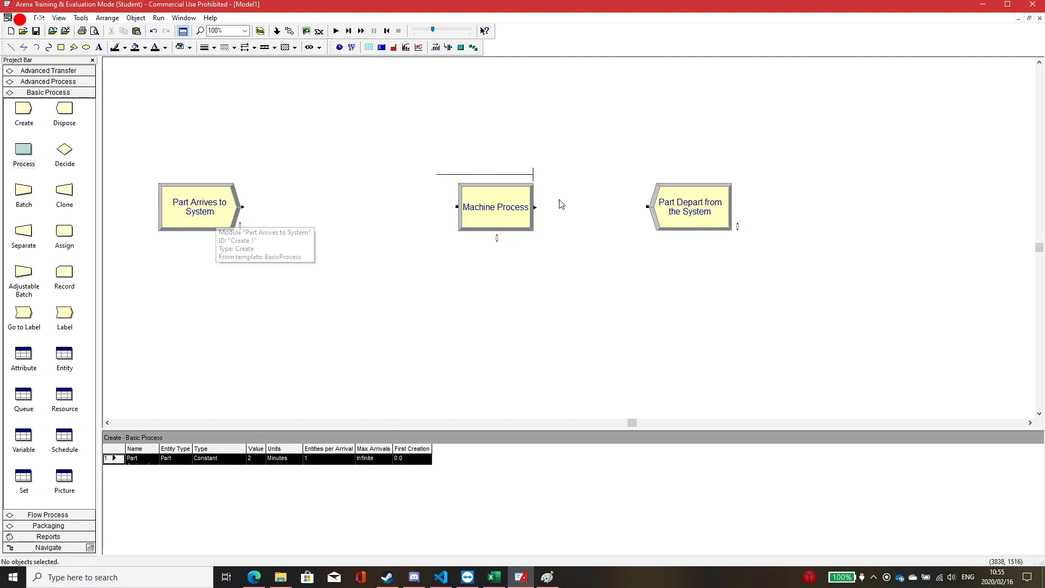
{"action": "left_click", "coordinate": [688, 218]}
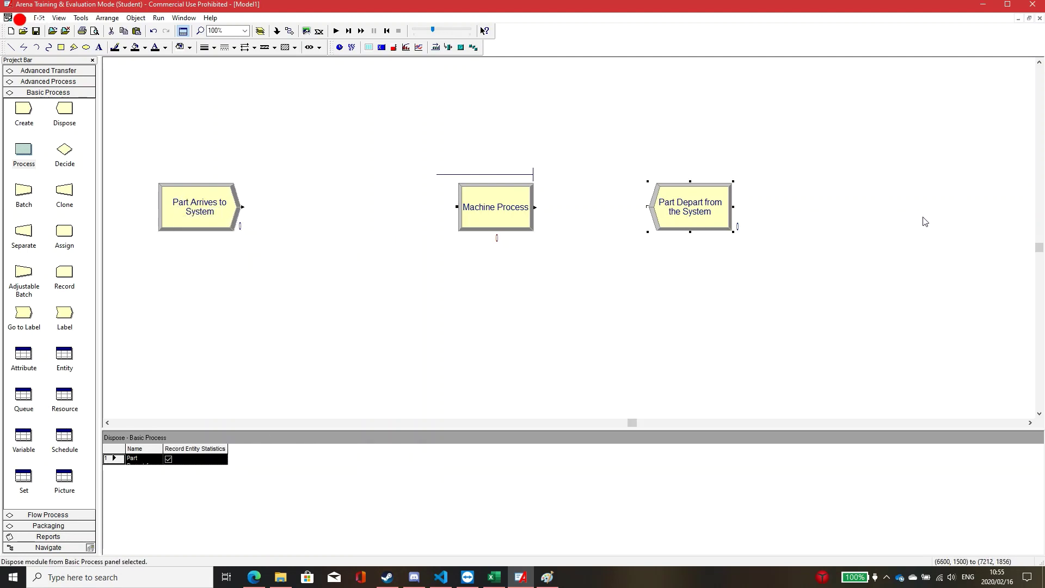
{"action": "left_click_drag", "start_coordinate": [925, 222], "coordinate": [926, 223]}
{"action": "left_click", "coordinate": [887, 292]}
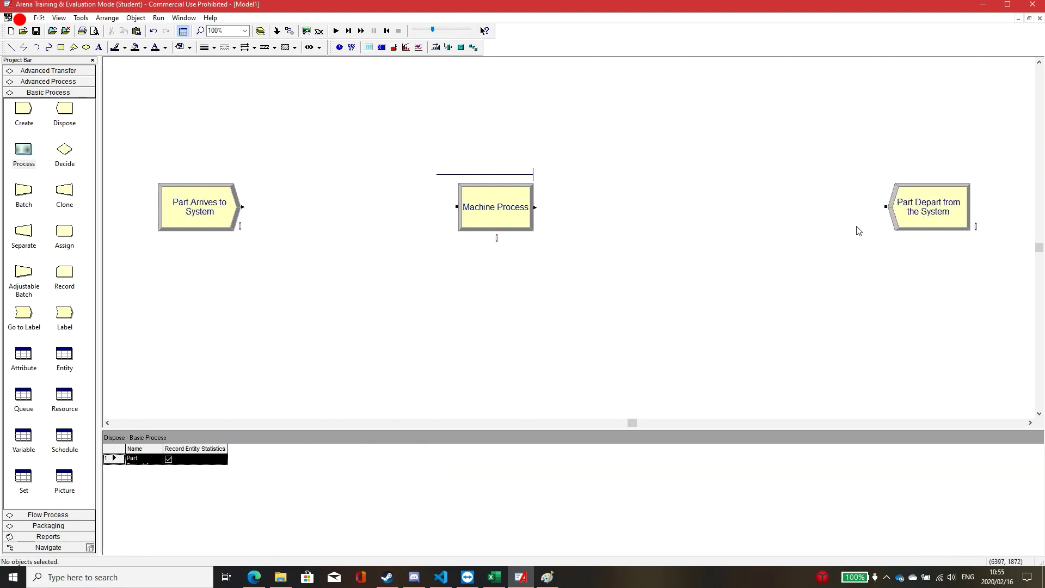
Check the machine line diagram and move Machine Process left toward Part Arrives to System
{"action": "left_click", "coordinate": [547, 577]}
{"action": "mouse_move", "coordinate": [544, 127]}
{"action": "left_mouse_down"}
{"action": "mouse_move", "coordinate": [665, 303]}
{"action": "mouse_move", "coordinate": [650, 270]}
{"action": "left_mouse_up"}
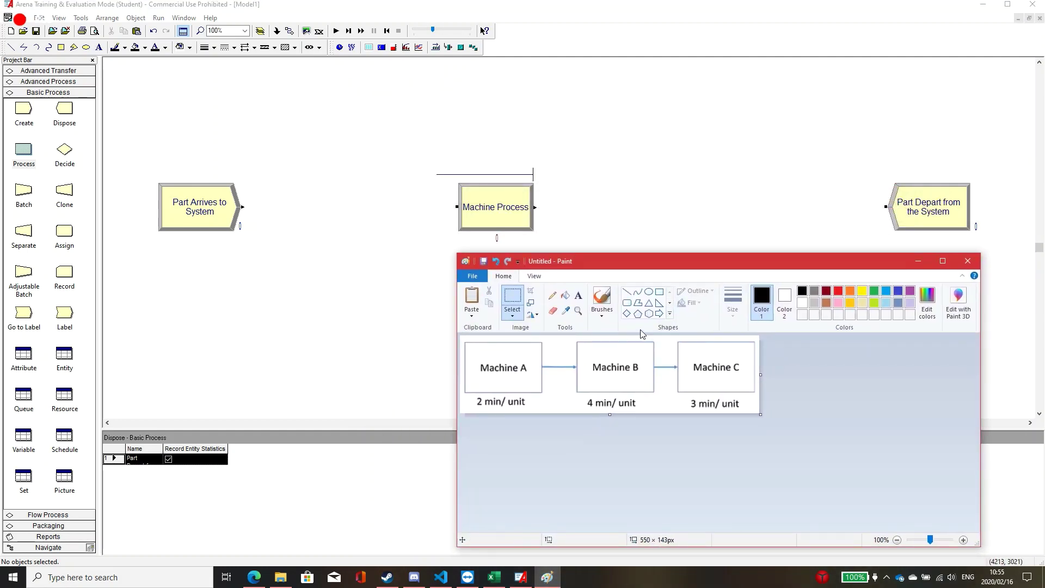
{"action": "left_click", "coordinate": [547, 238]}
{"action": "left_click_drag", "start_coordinate": [506, 211], "coordinate": [362, 206]}
{"action": "double_click", "coordinate": [354, 207]}
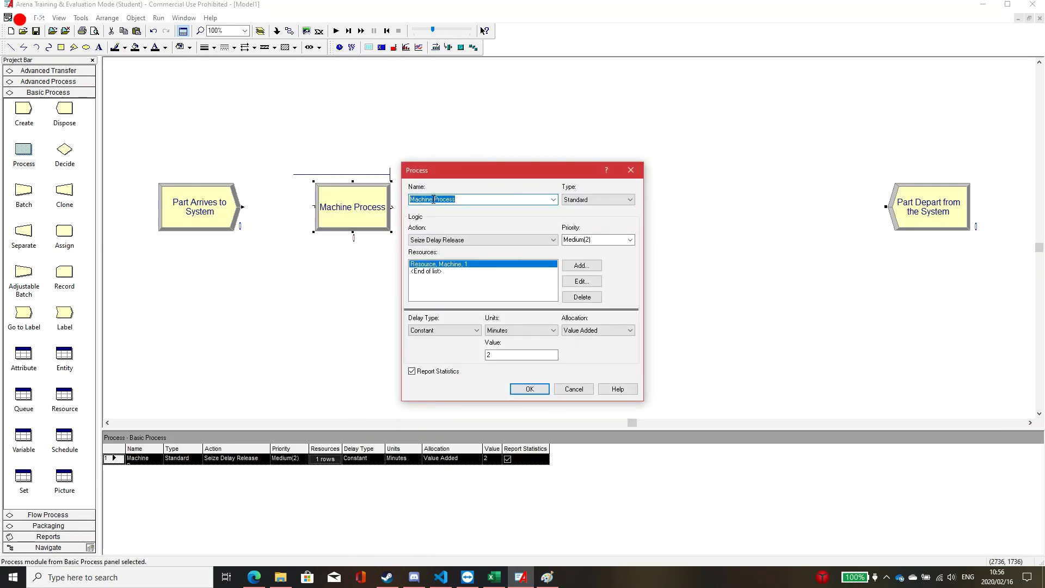
Rename the first process to Machine A Process, checking the machine diagram
{"action": "type", "text": "A"}
{"action": "left_click", "coordinate": [547, 577]}
{"action": "left_click_drag", "start_coordinate": [591, 259], "coordinate": [774, 116]}
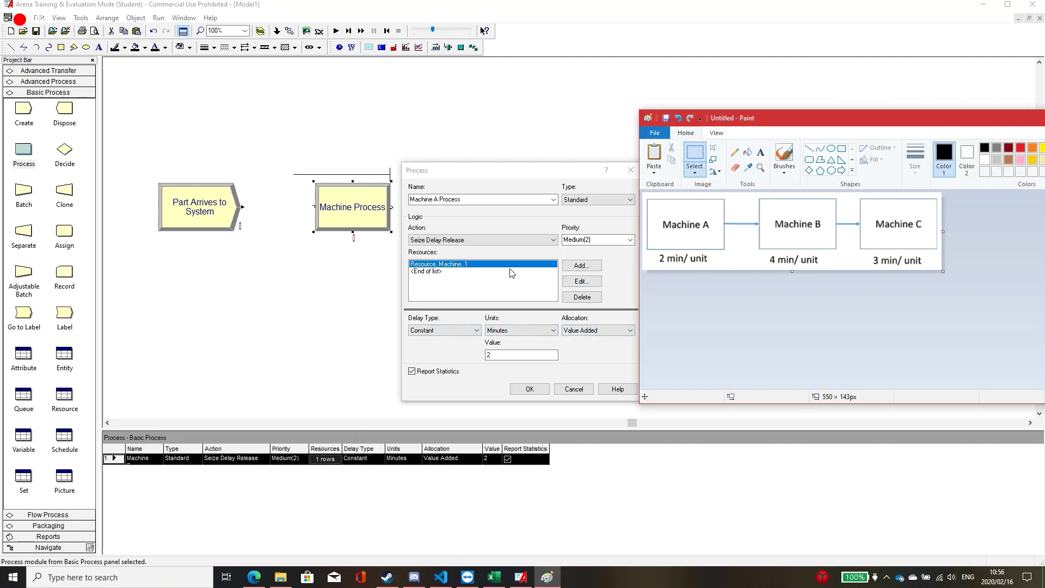
{"action": "left_click", "coordinate": [474, 271]}
Rename its seized resource to Machine A and confirm the process settings
{"action": "left_click", "coordinate": [582, 281]}
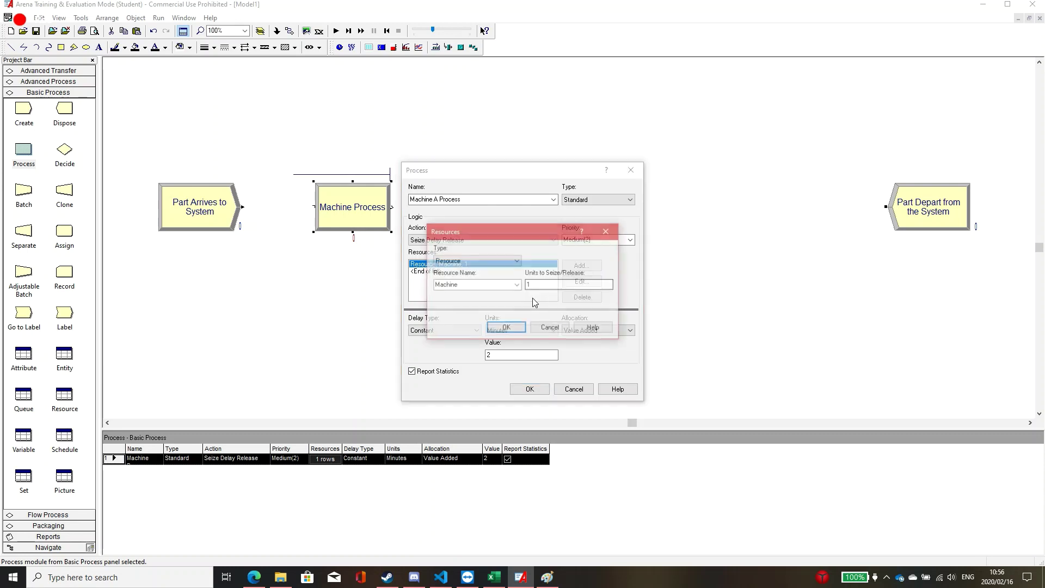
{"action": "left_click", "coordinate": [475, 286]}
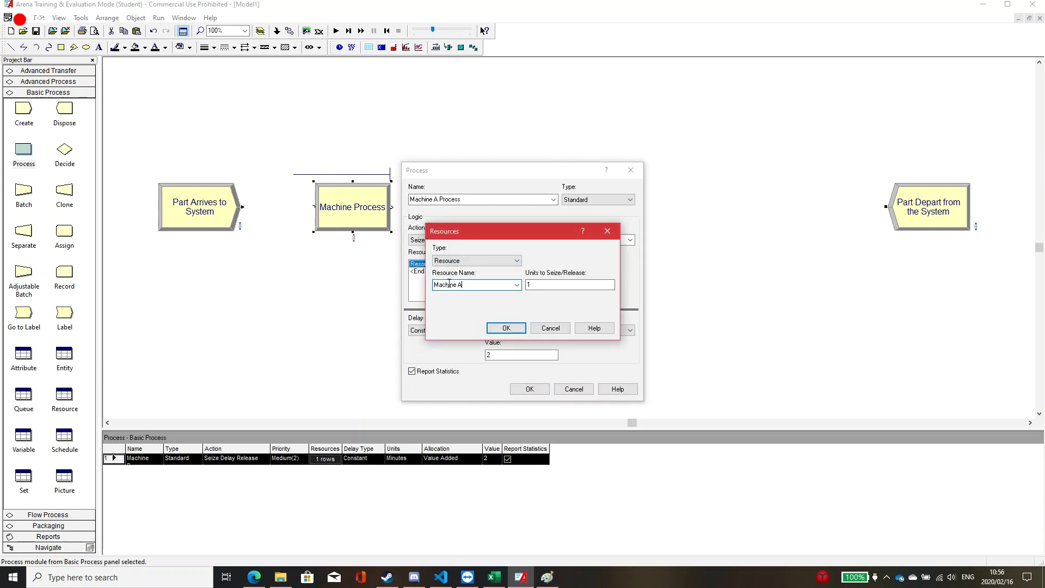
{"action": "left_click", "coordinate": [473, 286]}
{"action": "left_click", "coordinate": [546, 581]}
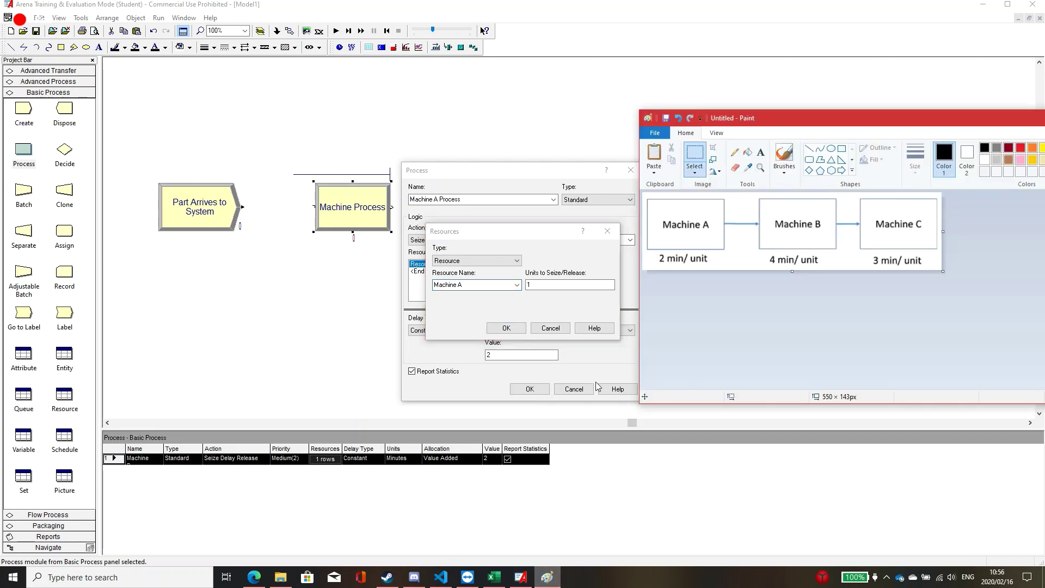
{"action": "left_click", "coordinate": [526, 284]}
{"action": "left_click", "coordinate": [516, 327]}
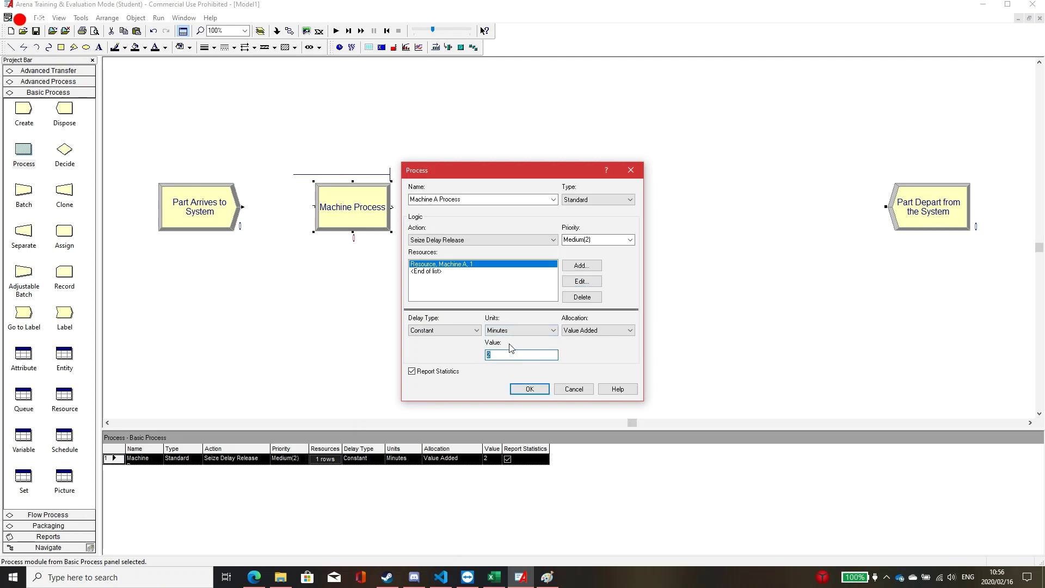
{"action": "left_click", "coordinate": [528, 389]}
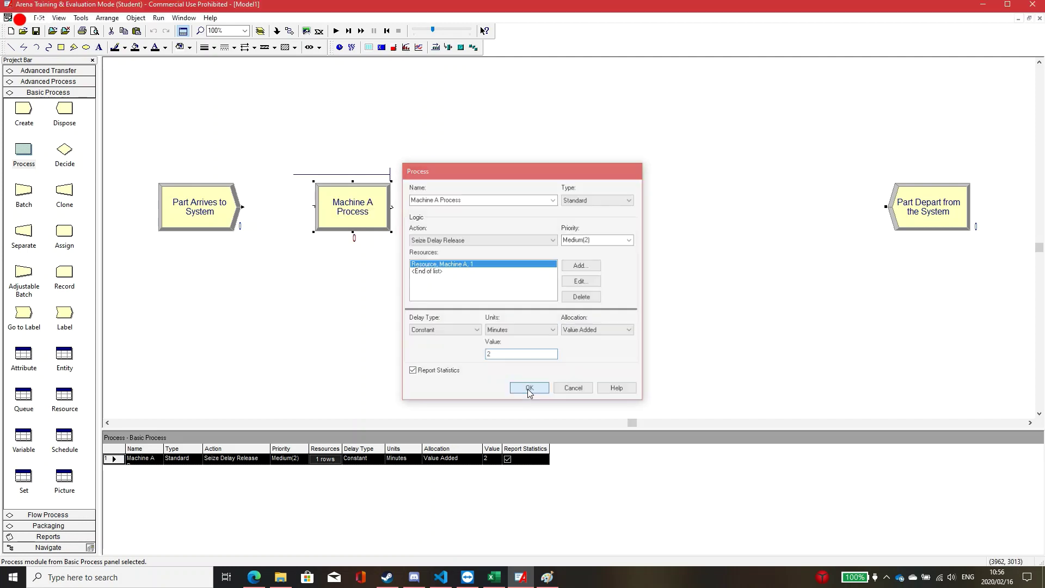
{"action": "left_click", "coordinate": [443, 323]}
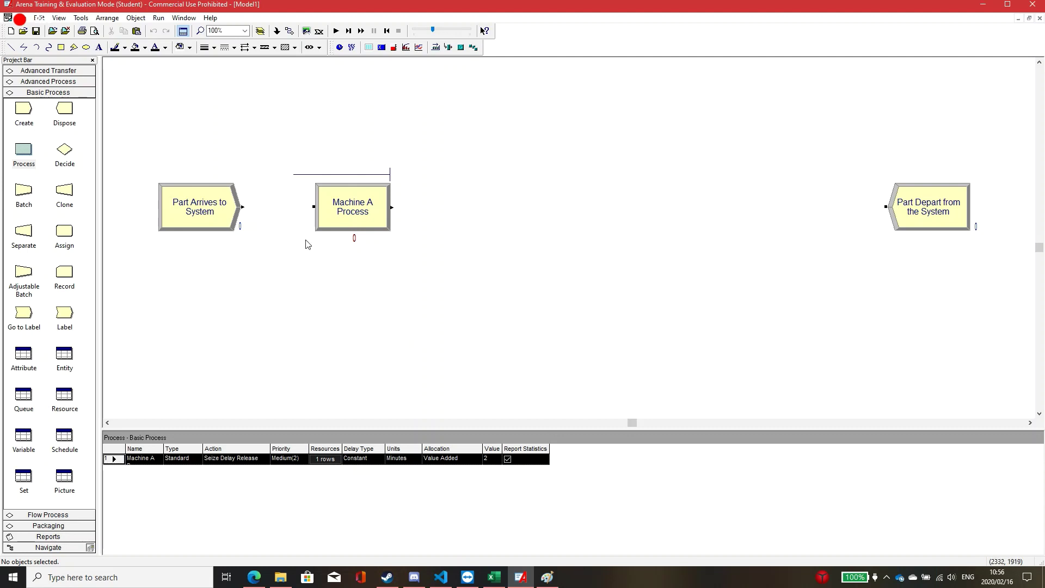
Place a new process after Machine A, name it Machine B Process, and set Seize Delay Release
{"action": "left_click_drag", "start_coordinate": [24, 152], "coordinate": [459, 208]}
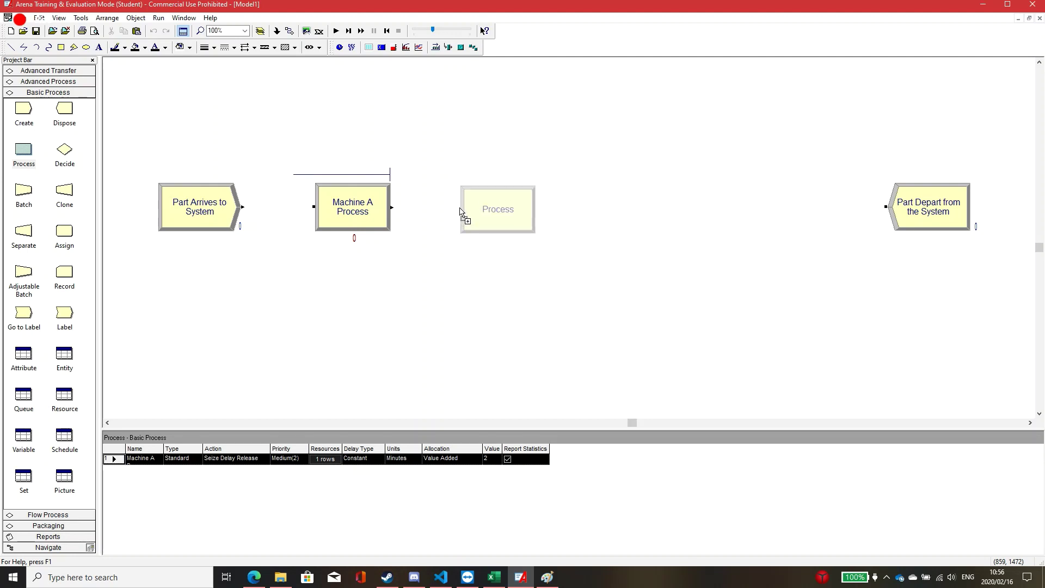
{"action": "double_click", "coordinate": [504, 217]}
{"action": "type", "text": "Machine B P"}
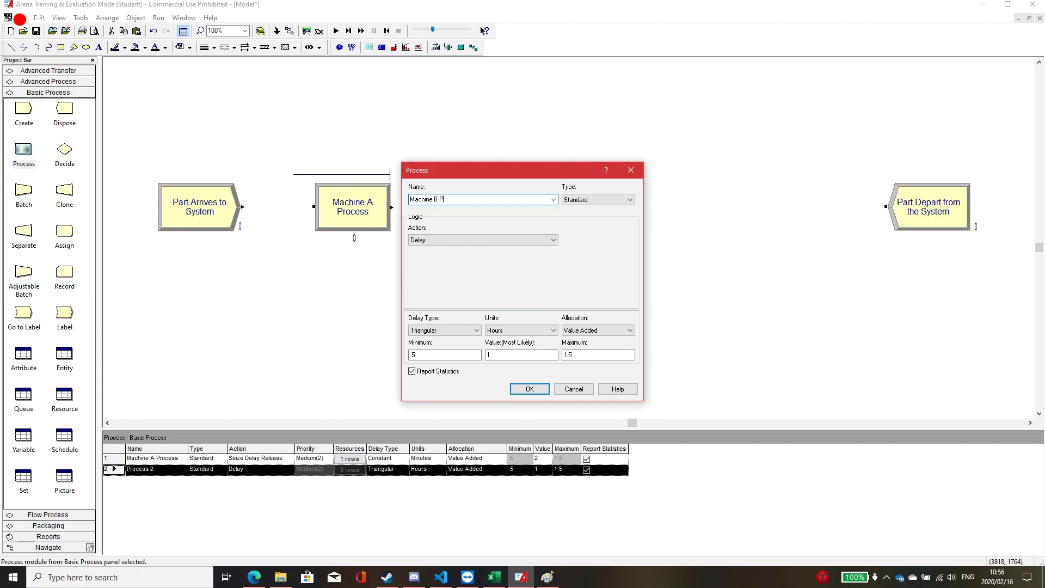
{"action": "left_click_drag", "start_coordinate": [500, 170], "coordinate": [695, 125]}
{"action": "left_click", "coordinate": [614, 197]}
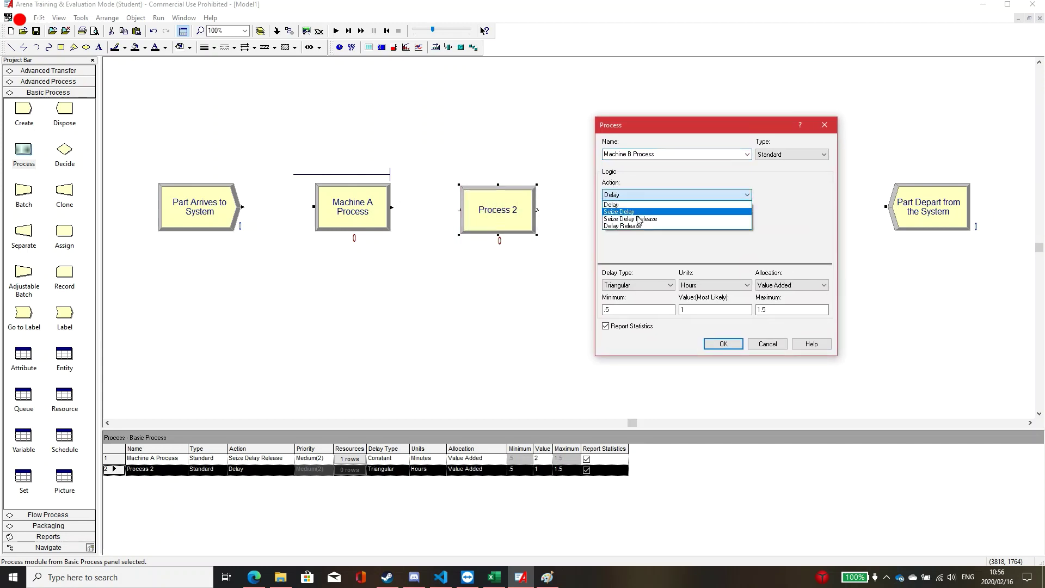
{"action": "left_click", "coordinate": [634, 217]}
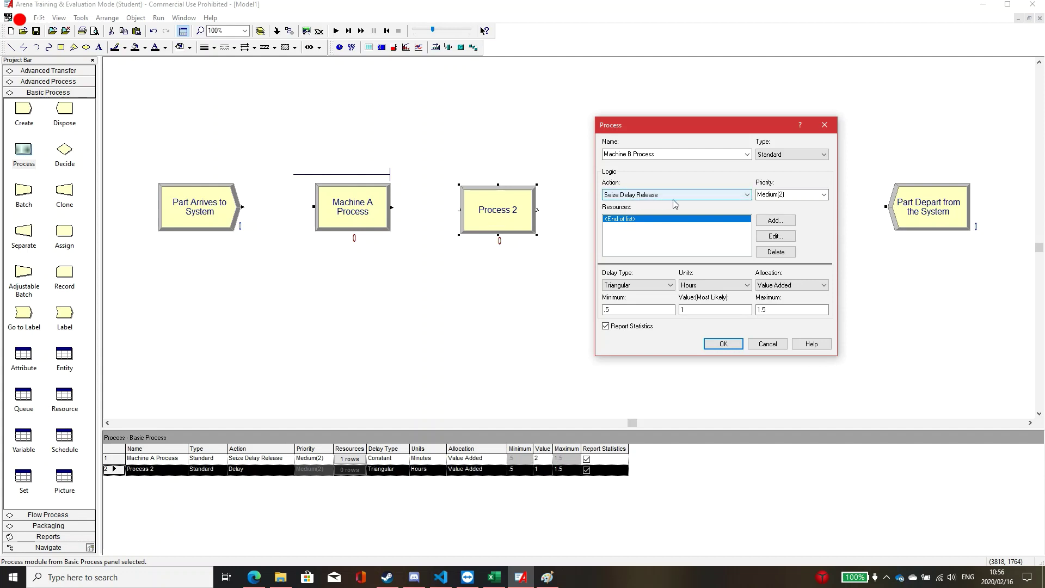
Add resource Machine B for the process to seize
{"action": "left_click", "coordinate": [776, 220]}
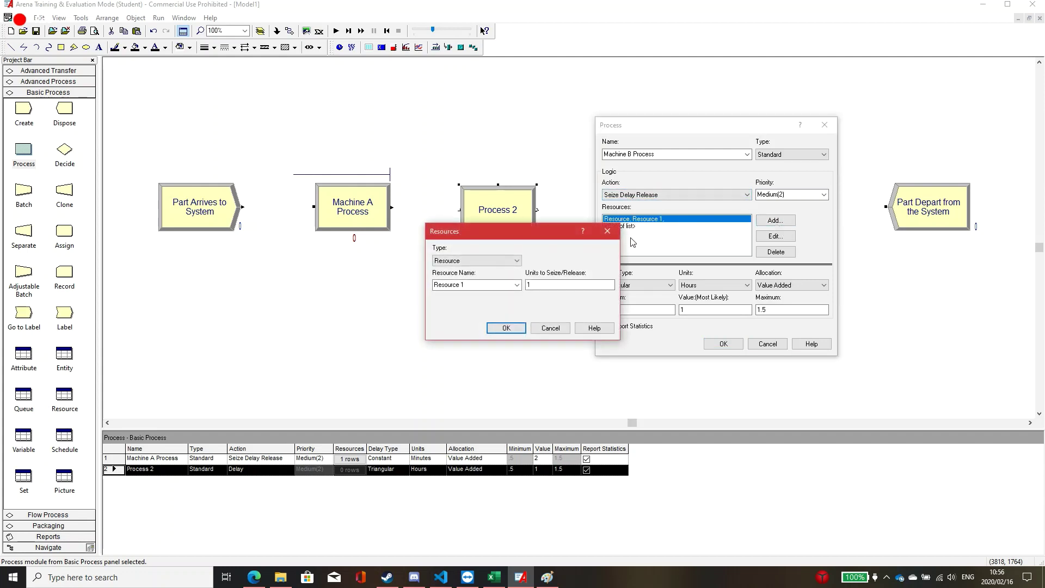
{"action": "left_click_drag", "start_coordinate": [546, 231], "coordinate": [538, 285]}
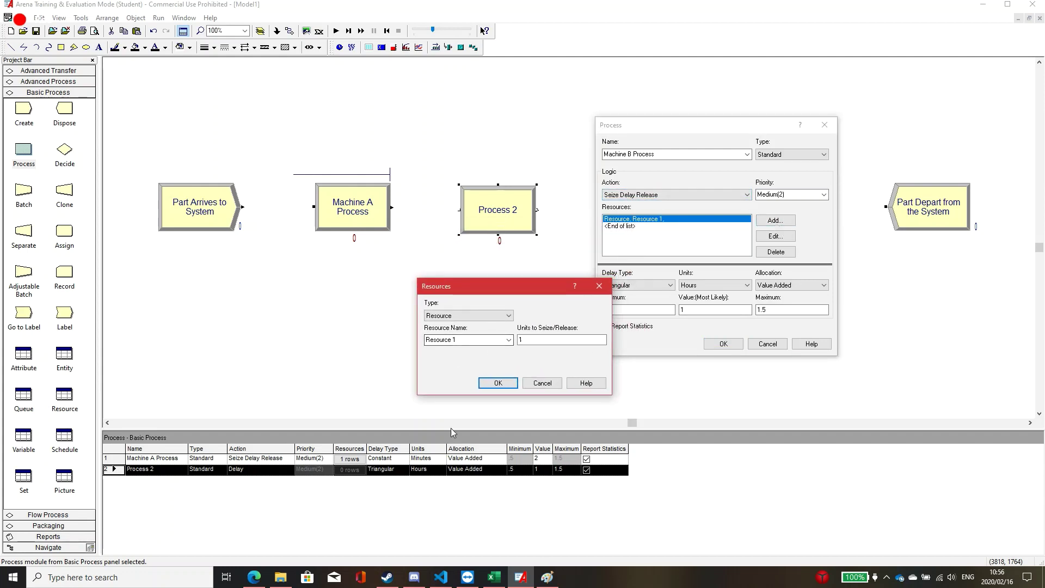
{"action": "left_click", "coordinate": [466, 341]}
{"action": "left_click", "coordinate": [508, 340]}
{"action": "left_click", "coordinate": [462, 351]}
{"action": "left_click", "coordinate": [467, 344]}
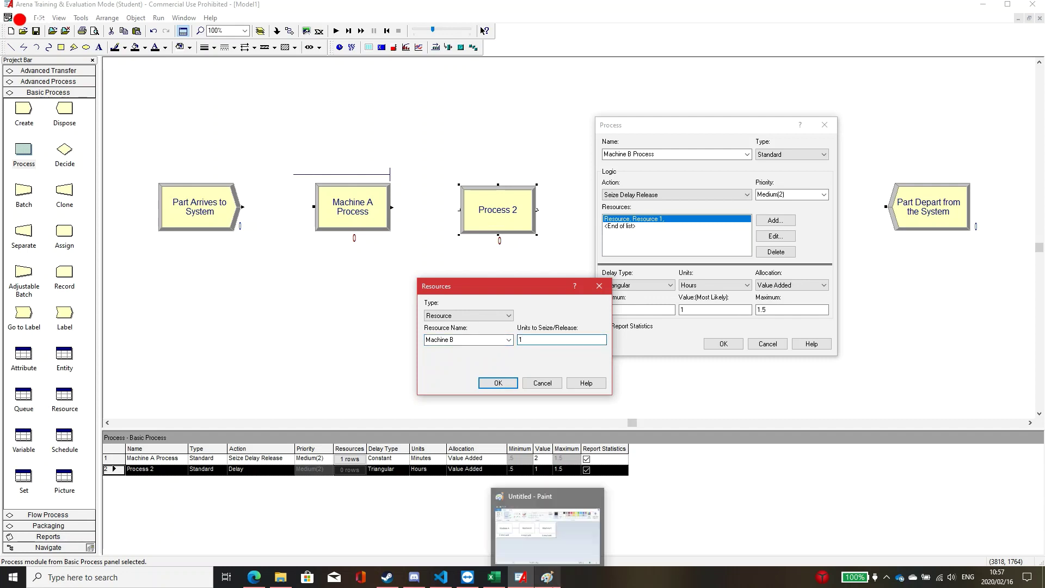
{"action": "left_click", "coordinate": [547, 577]}
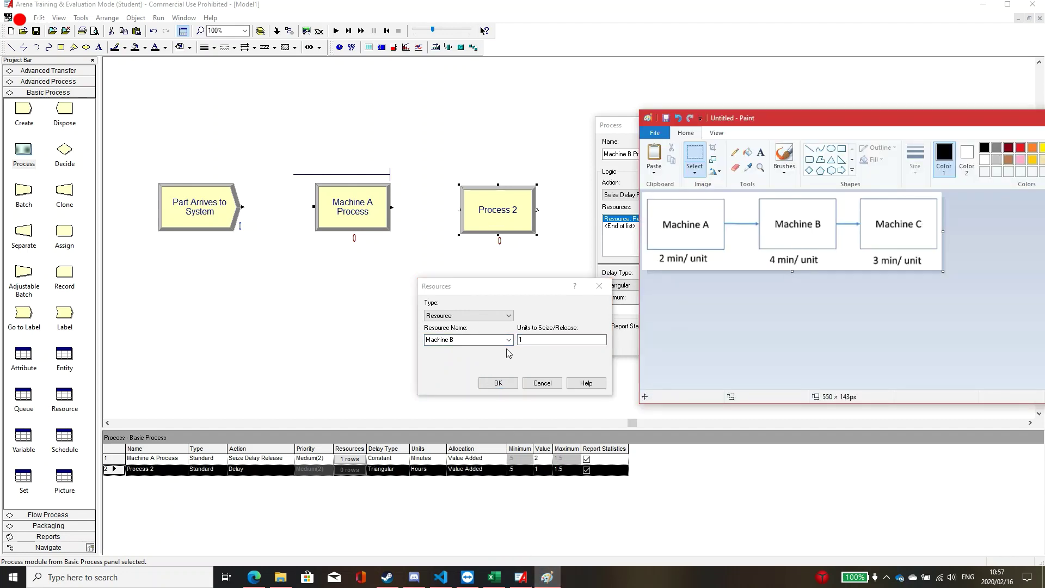
{"action": "left_click", "coordinate": [498, 383]}
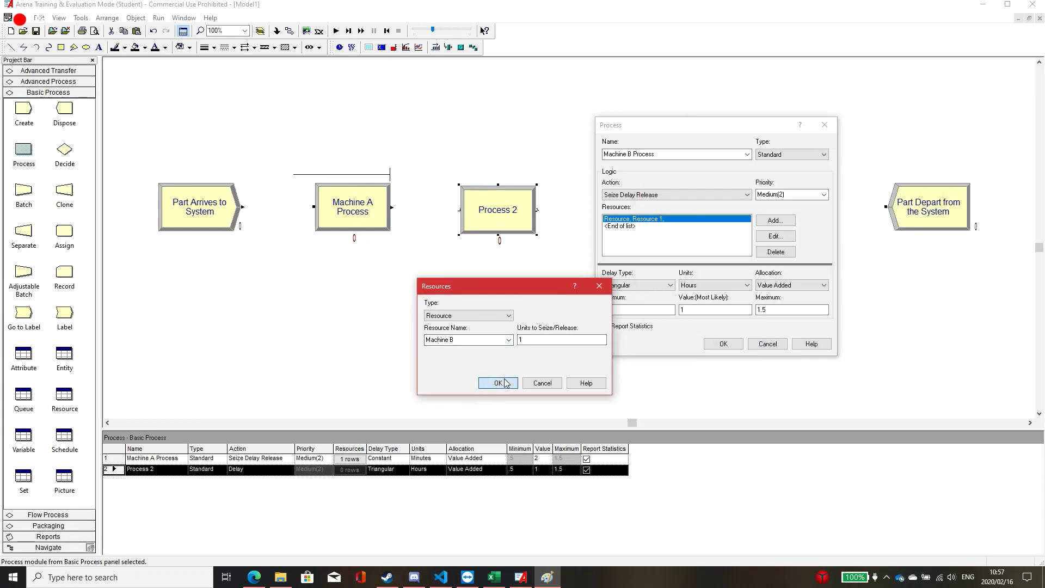
Make the delay a constant 4 minutes and confirm Machine B Process
{"action": "left_click", "coordinate": [630, 285]}
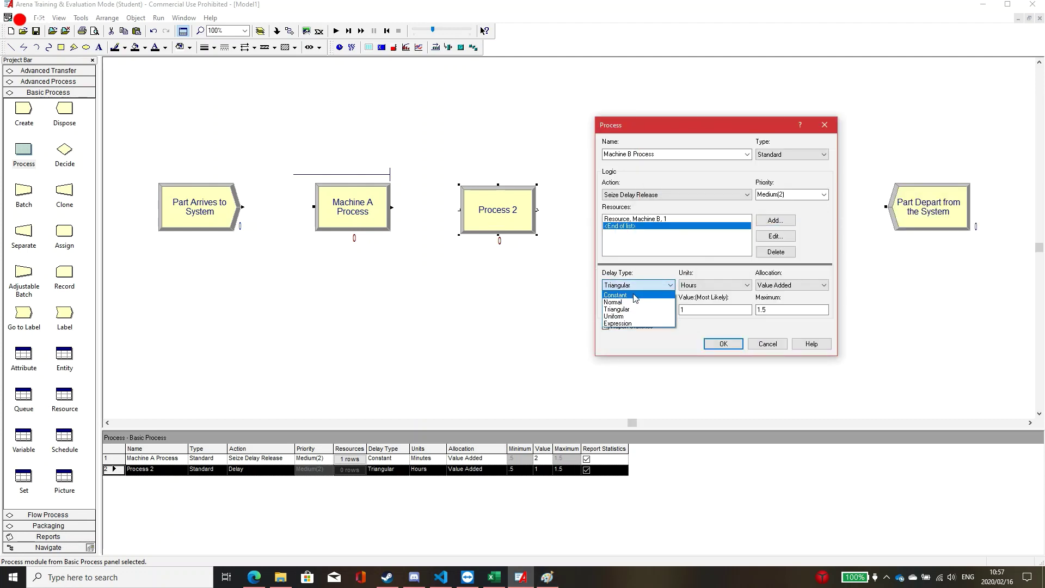
{"action": "left_click", "coordinate": [634, 295]}
{"action": "left_click", "coordinate": [687, 286]}
{"action": "left_click", "coordinate": [694, 302]}
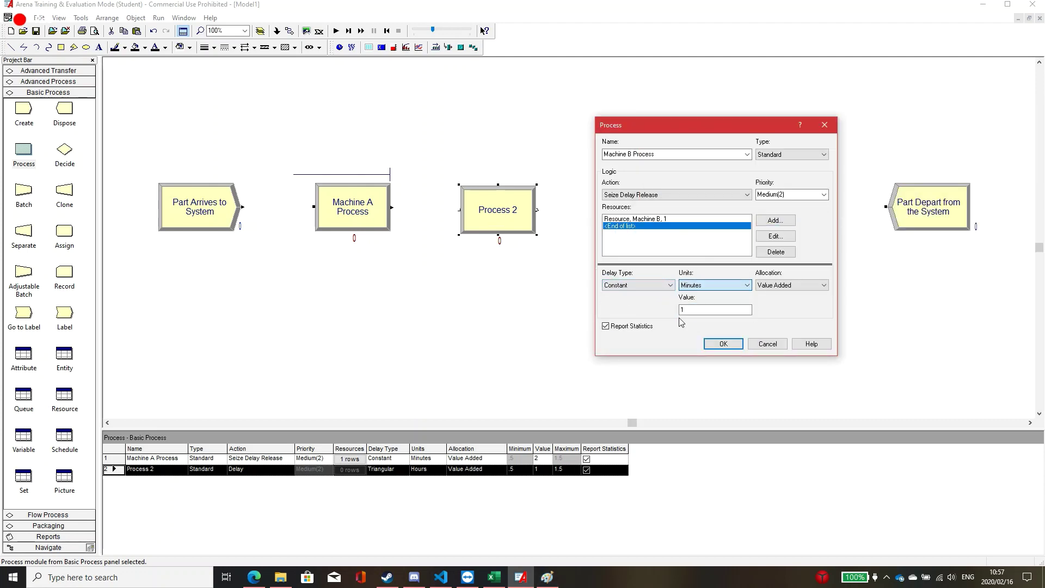
{"action": "left_click", "coordinate": [551, 574]}
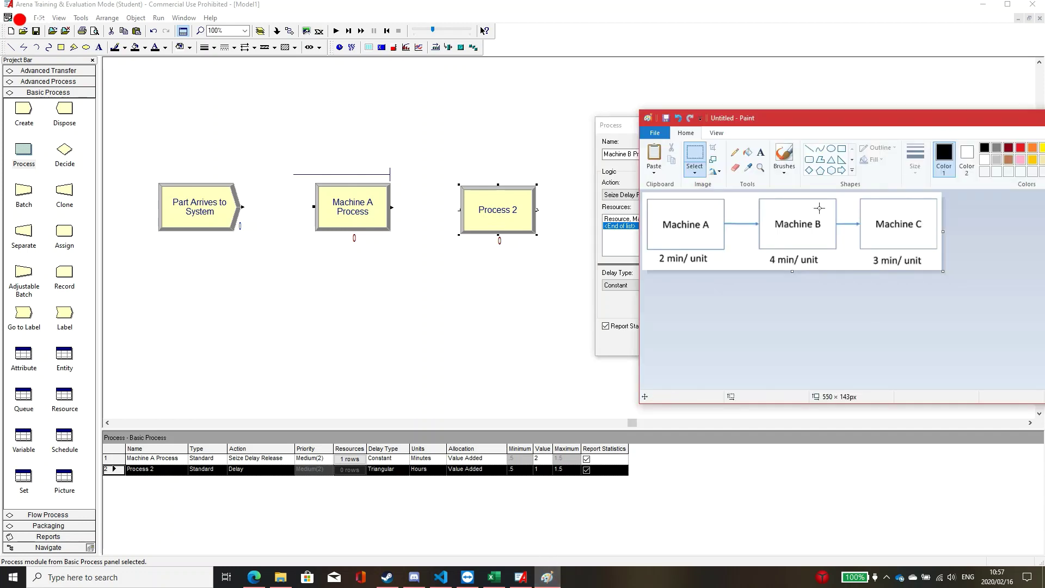
{"action": "left_click", "coordinate": [612, 138]}
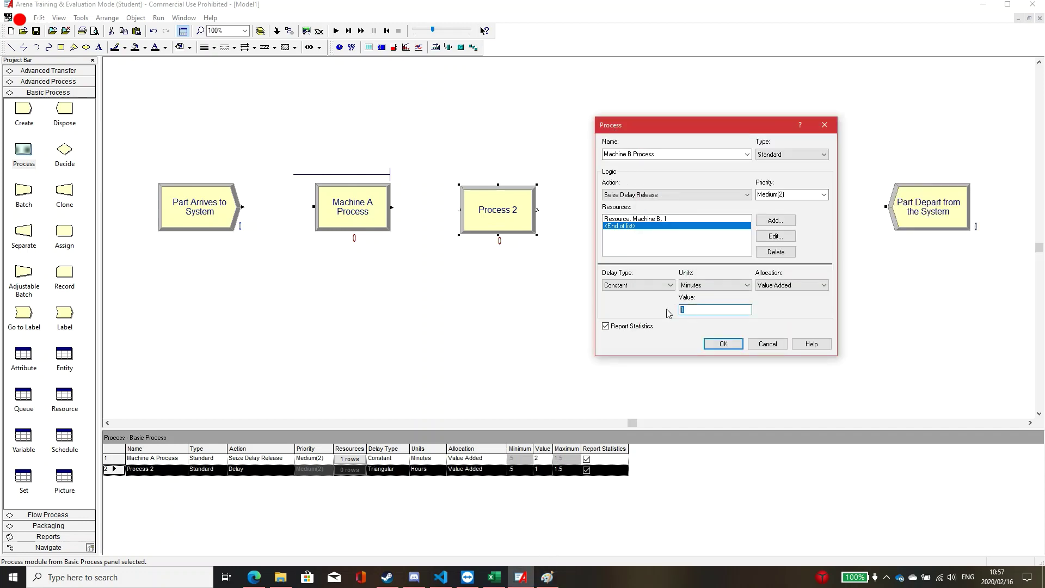
{"action": "left_click", "coordinate": [723, 343]}
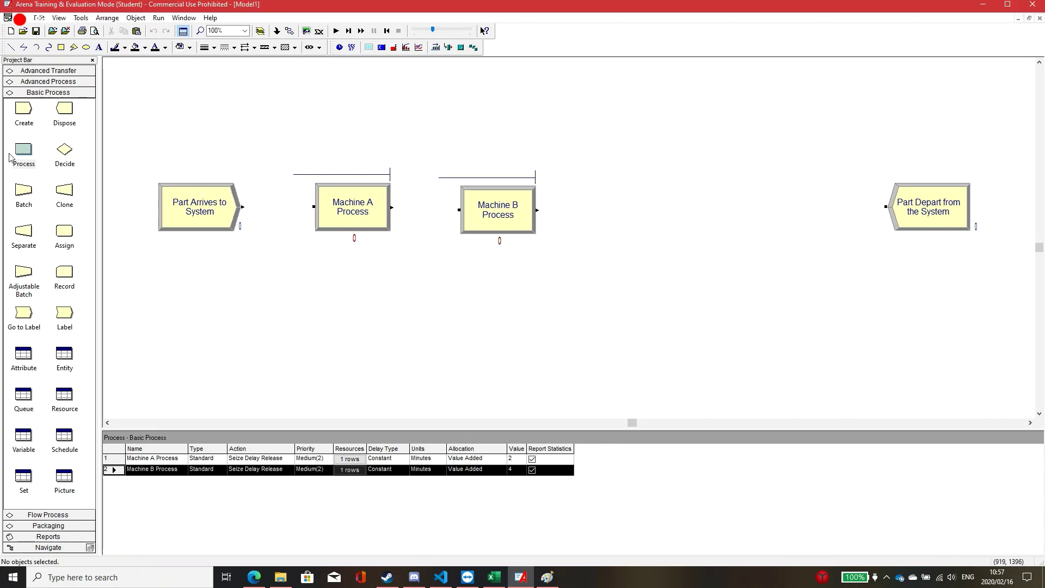
Place a third process, name it Machine C Process, and set Seize Delay Release
{"action": "left_click_drag", "start_coordinate": [26, 154], "coordinate": [657, 211]}
{"action": "double_click", "coordinate": [658, 211]}
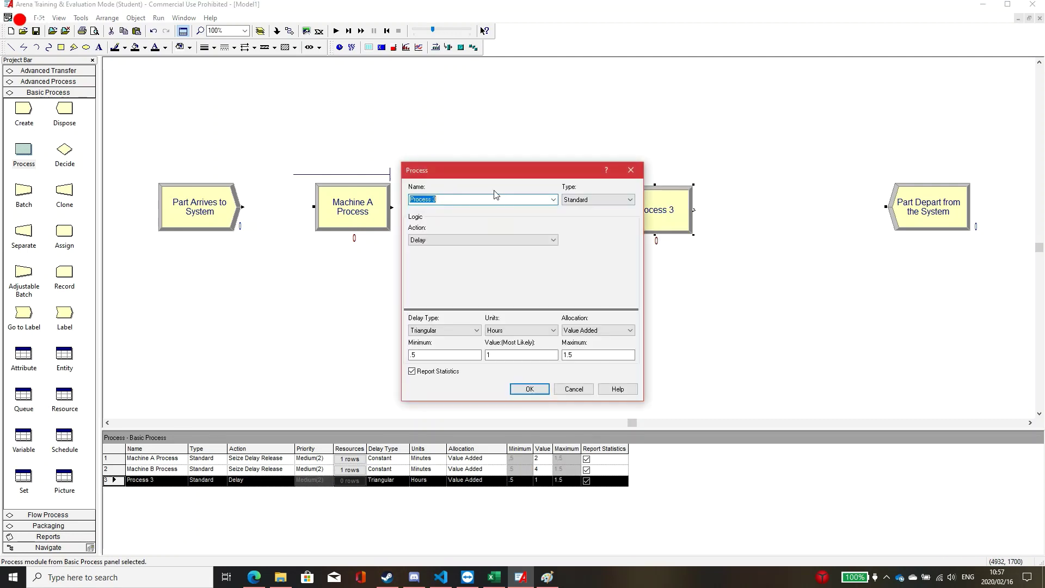
{"action": "type", "text": "Machine C"}
{"action": "left_click", "coordinate": [475, 241]}
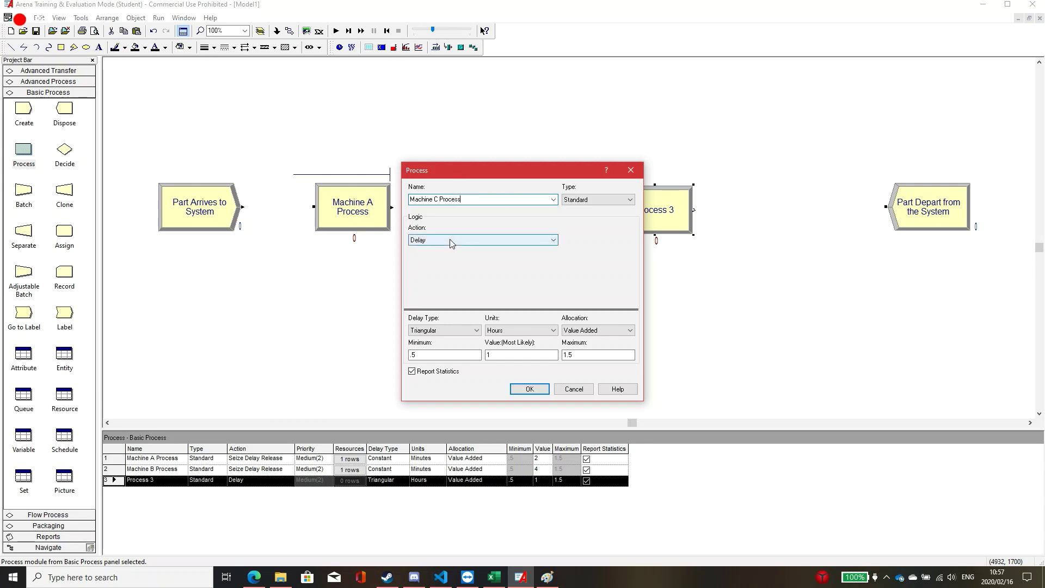
{"action": "left_click", "coordinate": [445, 266]}
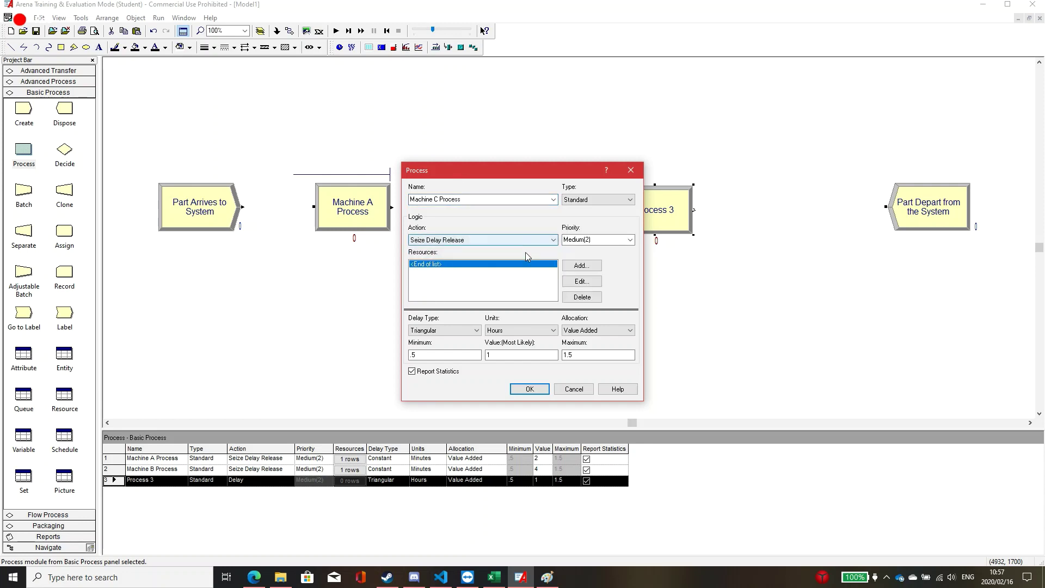
Add resource Machine C by editing the Machine A resource name
{"action": "left_click", "coordinate": [581, 266]}
{"action": "left_click", "coordinate": [516, 285]}
{"action": "left_click", "coordinate": [490, 293]}
{"action": "key", "text": "End"}
{"action": "key", "text": "BackSpace"}
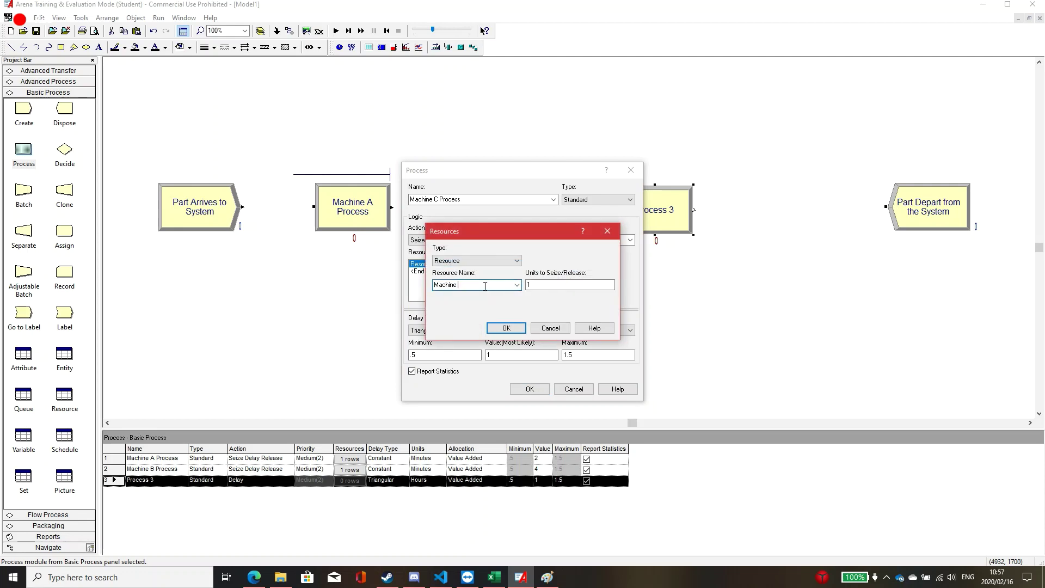
{"action": "left_click", "coordinate": [507, 328]}
Make the delay a constant 3 minutes and confirm Machine C Process
{"action": "left_click", "coordinate": [449, 331]}
{"action": "left_click", "coordinate": [443, 341]}
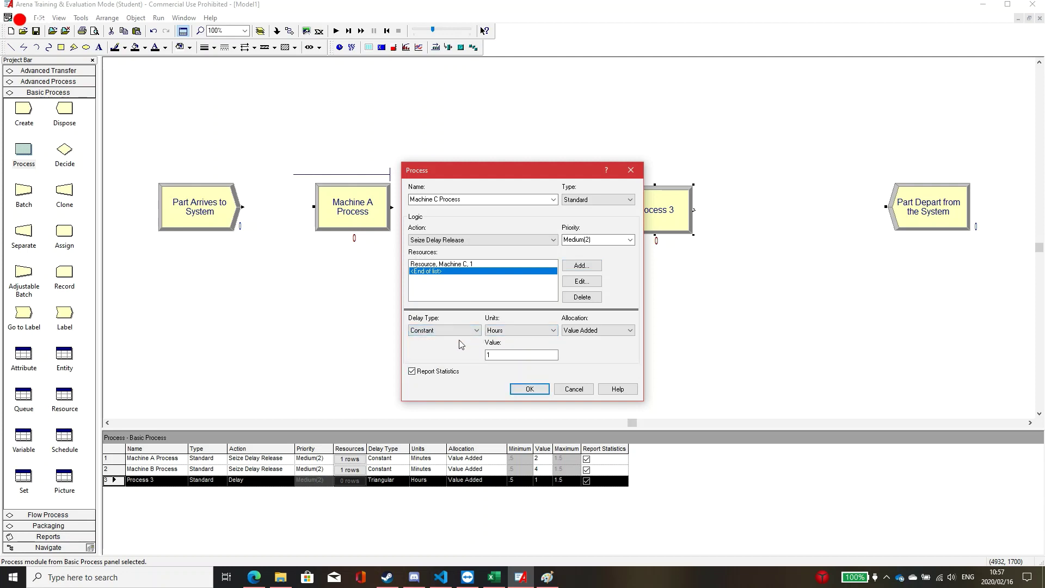
{"action": "left_click", "coordinate": [548, 577]}
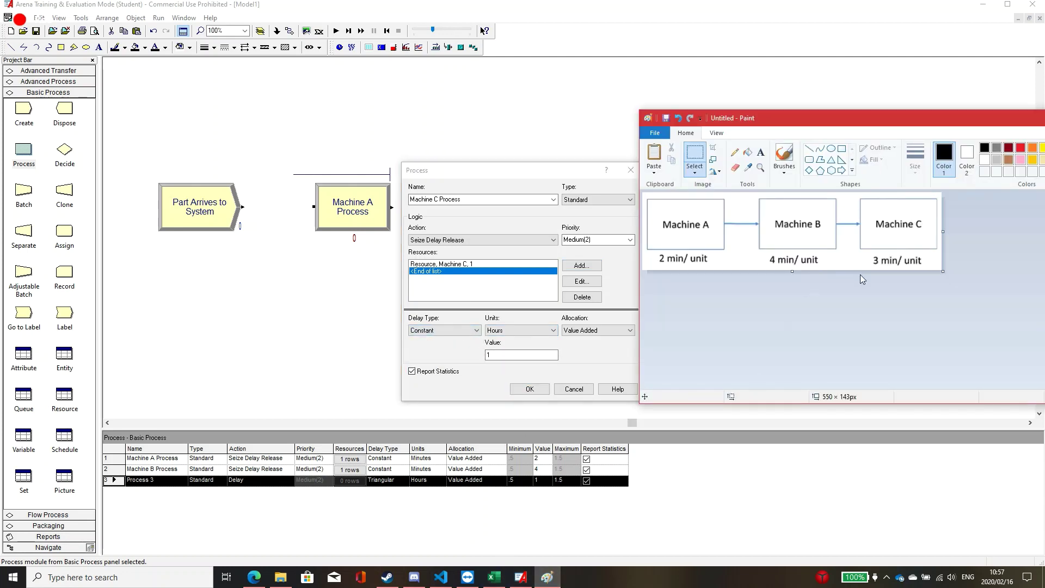
{"action": "left_click", "coordinate": [520, 330]}
{"action": "left_click", "coordinate": [495, 347]}
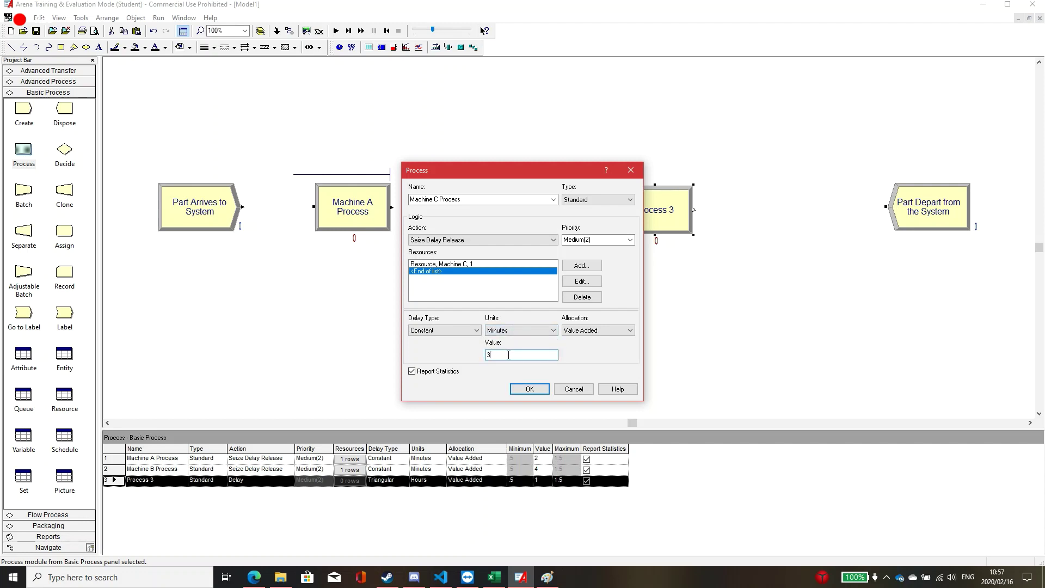
{"action": "left_click", "coordinate": [535, 388]}
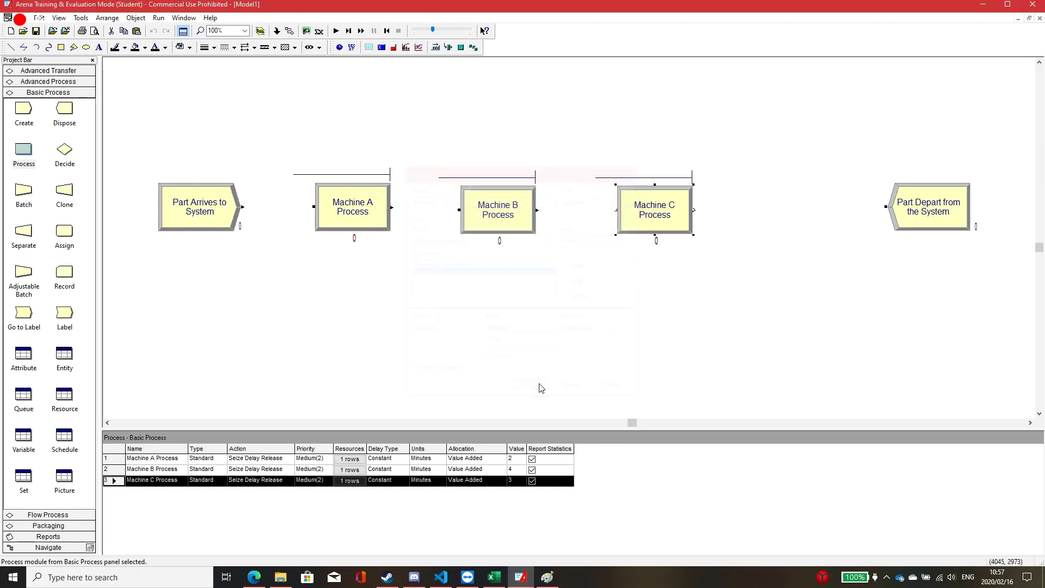
Nudge Machine A, B and C Process modules right to space them evenly
{"action": "left_click_drag", "start_coordinate": [649, 224], "coordinate": [668, 222]}
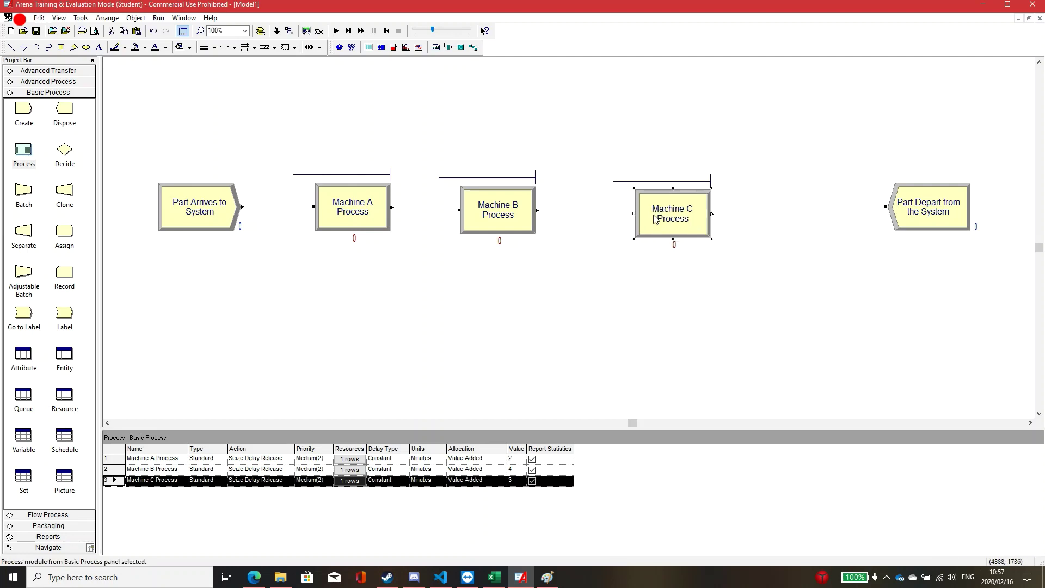
{"action": "left_click", "coordinate": [516, 214]}
{"action": "left_click_drag", "start_coordinate": [516, 214], "coordinate": [528, 214]}
{"action": "left_click_drag", "start_coordinate": [354, 213], "coordinate": [360, 214]}
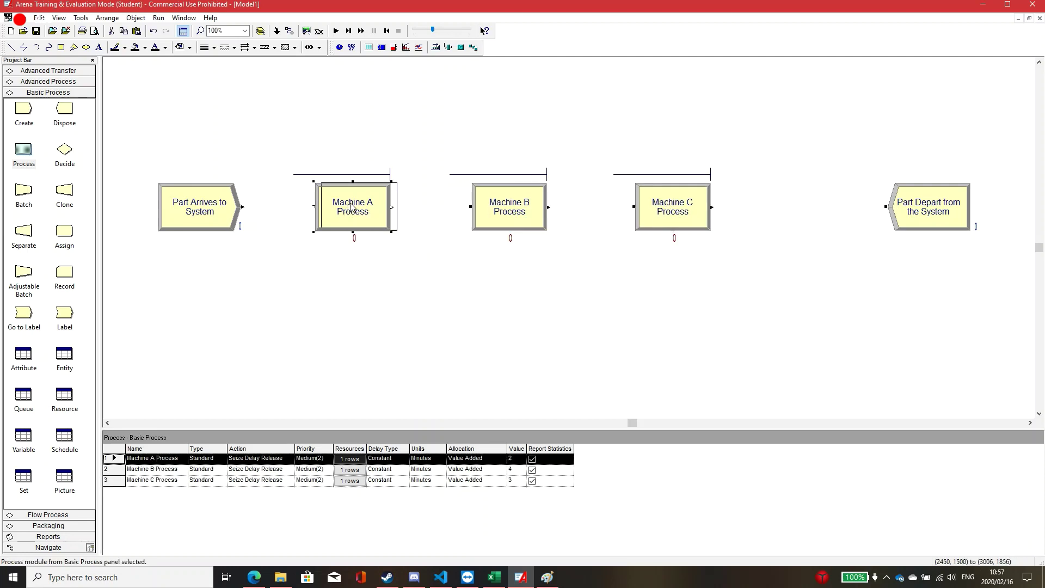
{"action": "left_click", "coordinate": [289, 112]}
Connect Part Arrives, Machines A, B, C and Part Depart in sequence, moving Part Depart closer
{"action": "left_click", "coordinate": [289, 30]}
{"action": "left_click", "coordinate": [242, 206]}
{"action": "left_click", "coordinate": [321, 207]}
{"action": "left_click", "coordinate": [289, 30]}
{"action": "left_click", "coordinate": [398, 207]}
{"action": "left_click", "coordinate": [470, 207]}
{"action": "left_click", "coordinate": [289, 30]}
{"action": "left_click", "coordinate": [549, 207]}
{"action": "left_click", "coordinate": [634, 207]}
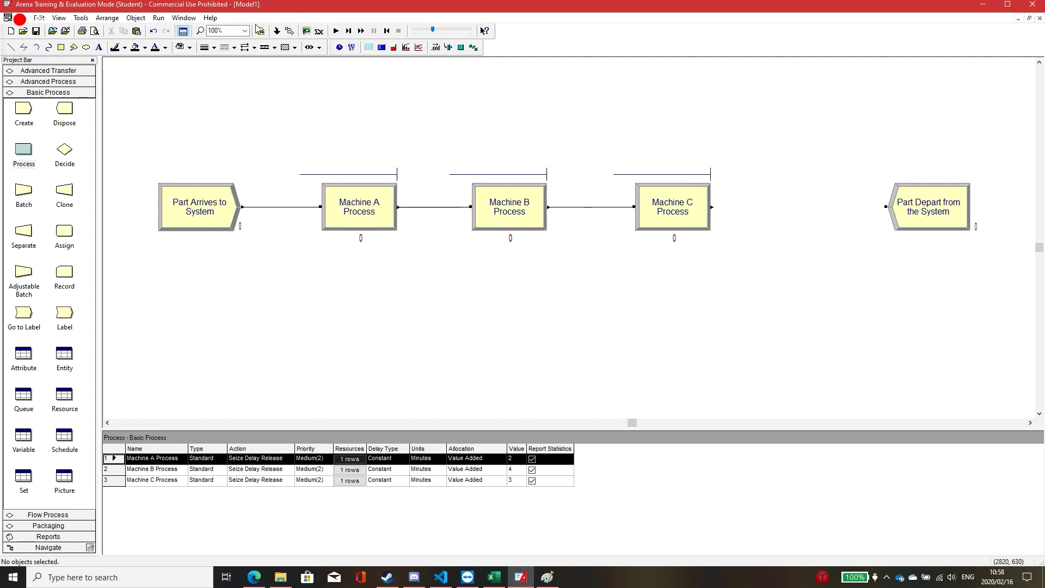
{"action": "left_click", "coordinate": [289, 30]}
{"action": "left_click", "coordinate": [712, 207]}
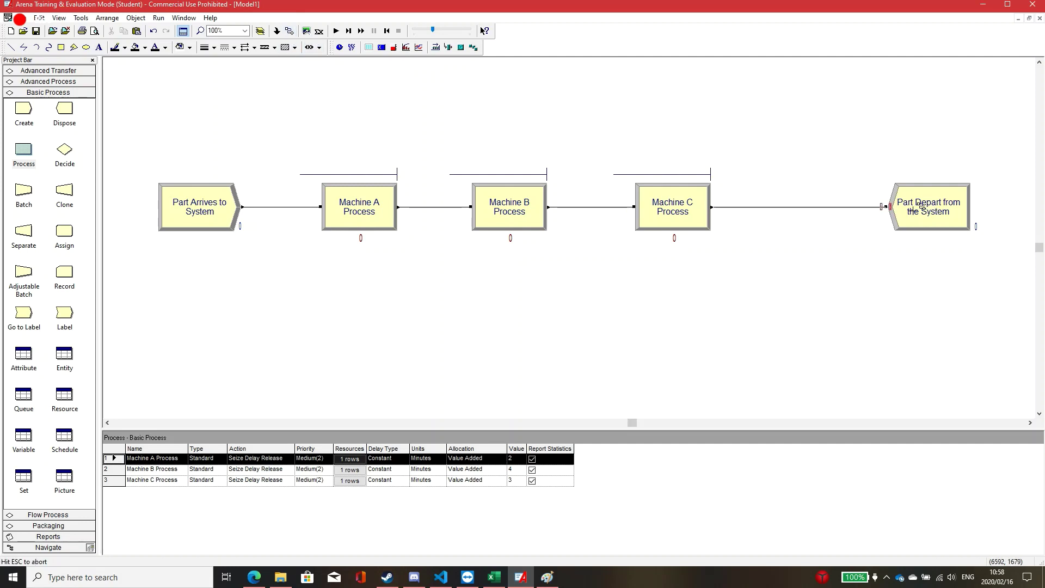
{"action": "left_click", "coordinate": [886, 207]}
{"action": "left_click_drag", "start_coordinate": [904, 225], "coordinate": [856, 225]}
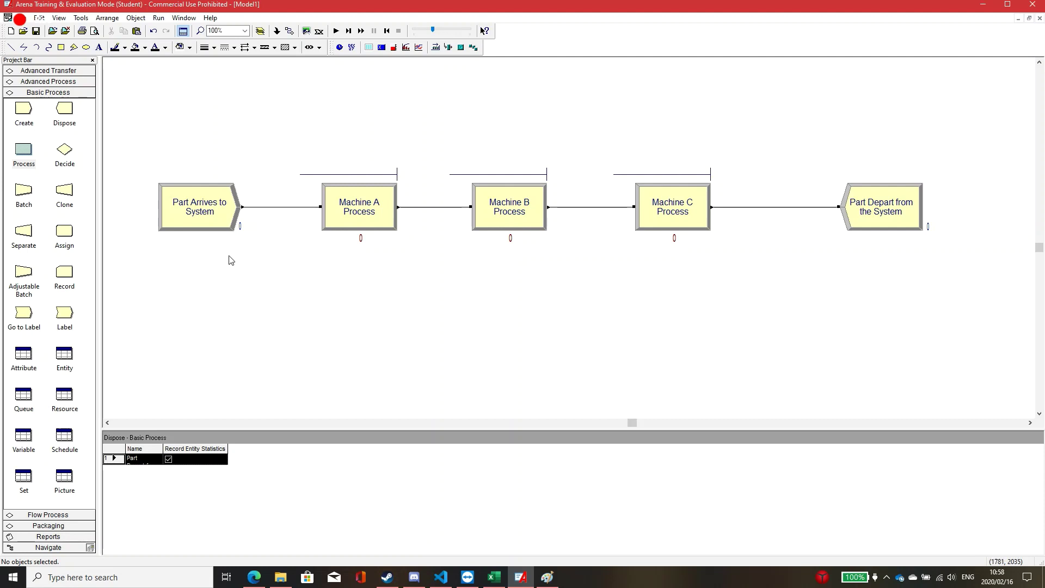
{"action": "double_click", "coordinate": [351, 220]}
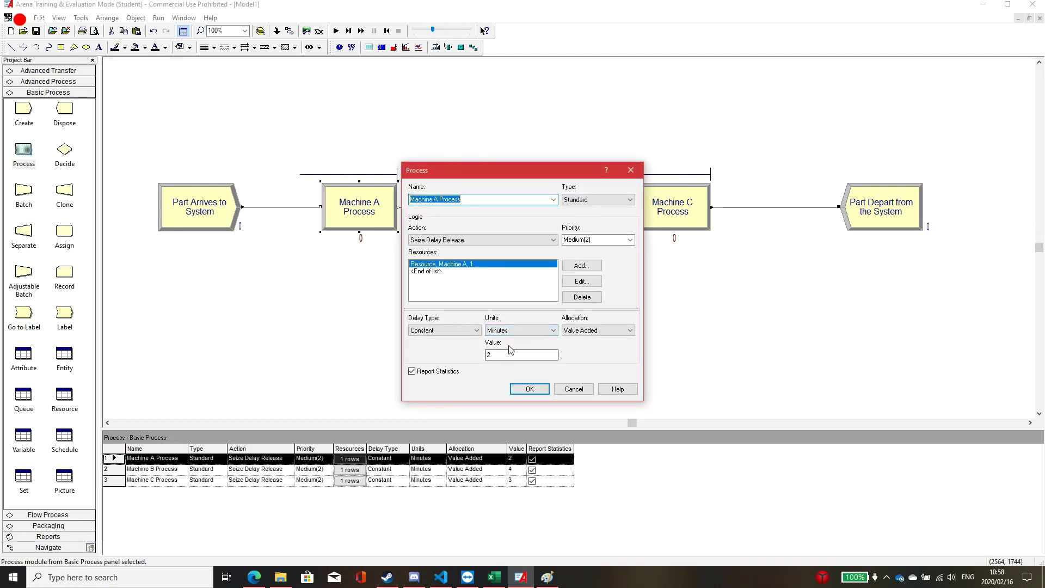
{"action": "left_click", "coordinate": [574, 388]}
{"action": "left_click", "coordinate": [214, 206]}
{"action": "double_click", "coordinate": [214, 205]}
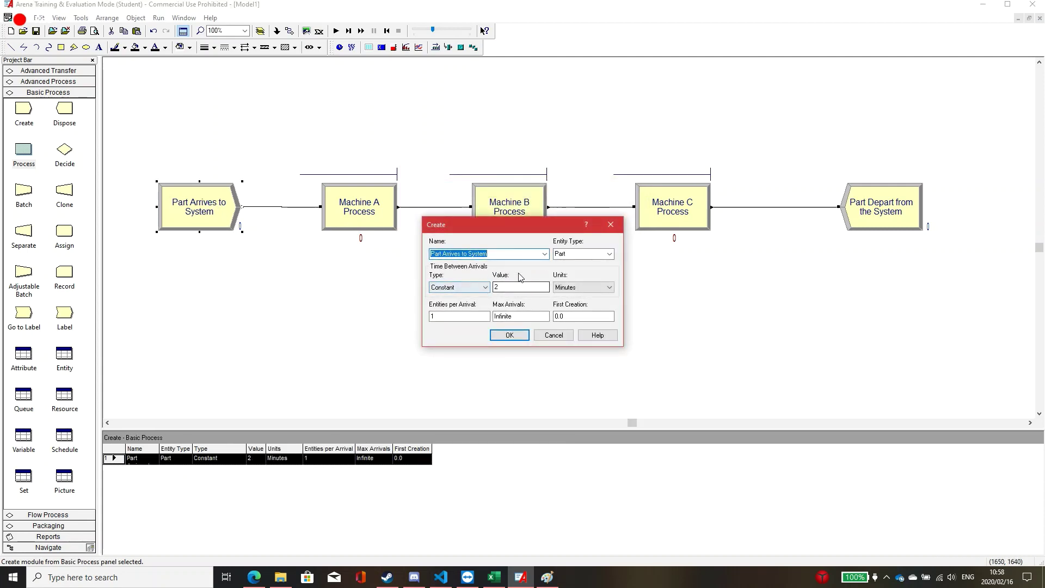
{"action": "left_click_drag", "start_coordinate": [477, 226], "coordinate": [469, 261]}
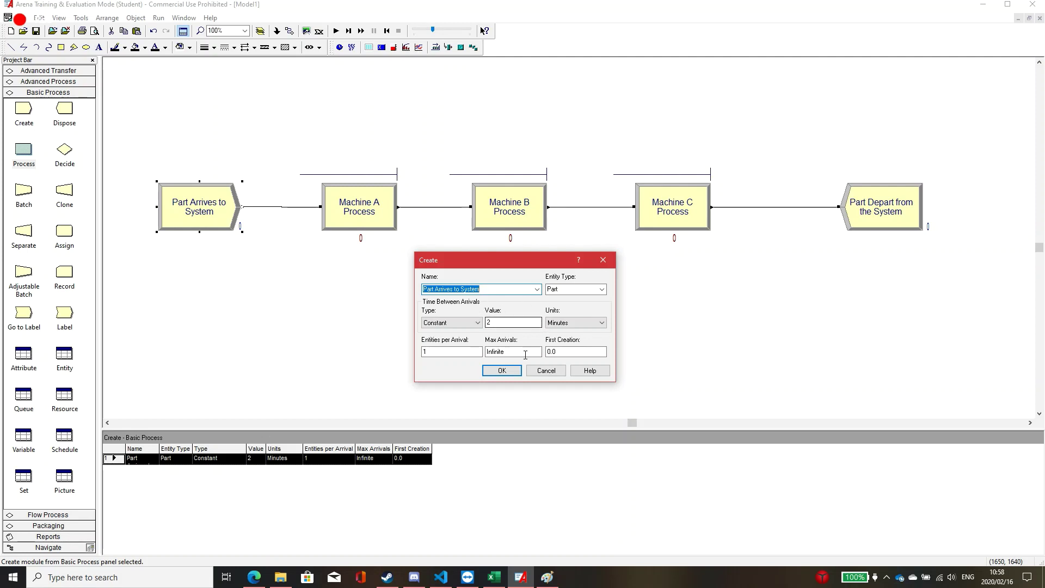
{"action": "left_click", "coordinate": [502, 370]}
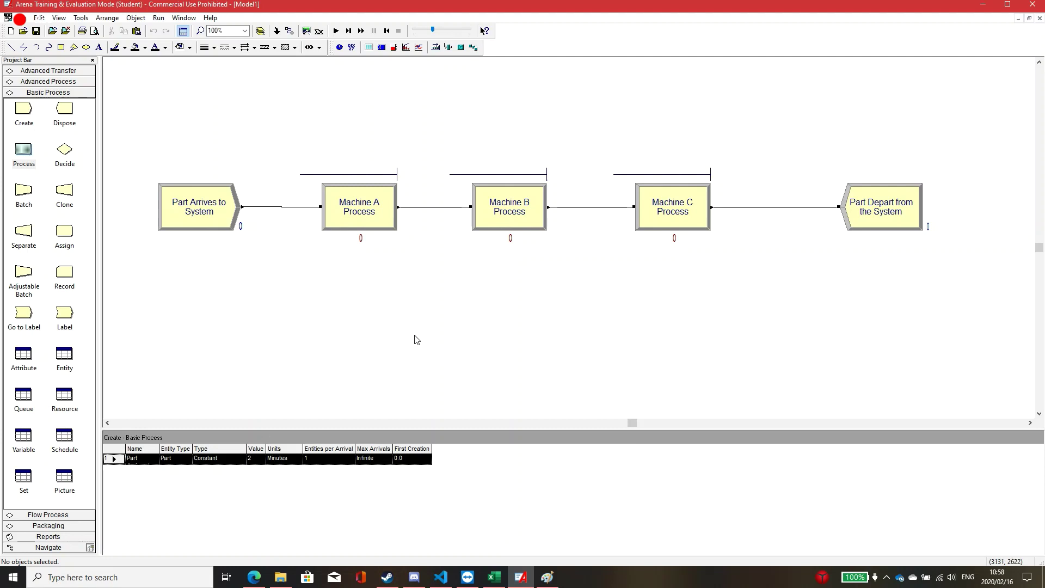
{"action": "left_click", "coordinate": [159, 20]}
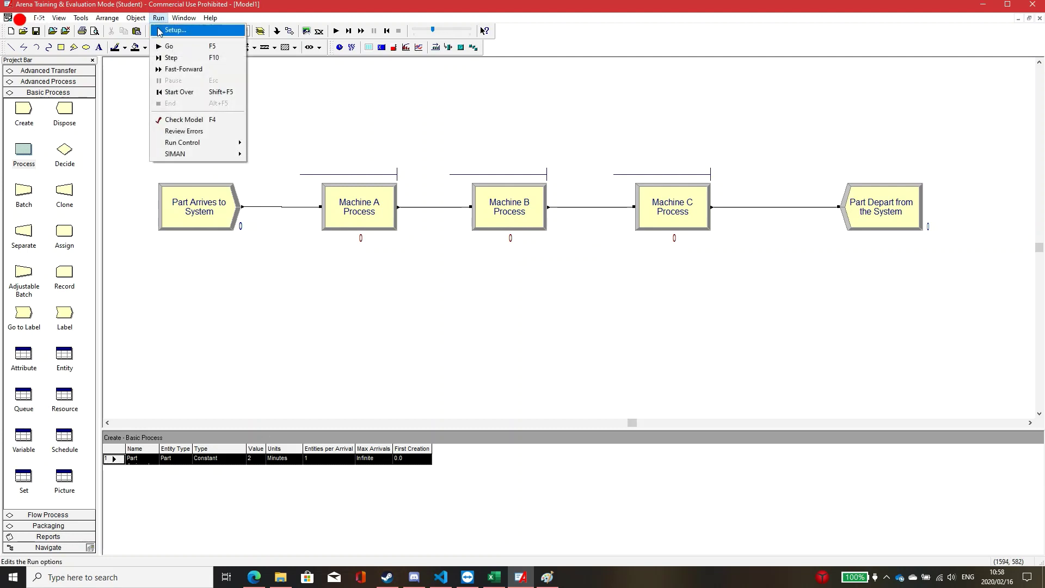
In Run Setup's Replication Parameters, set Number of Replications to 1
{"action": "left_click", "coordinate": [174, 30]}
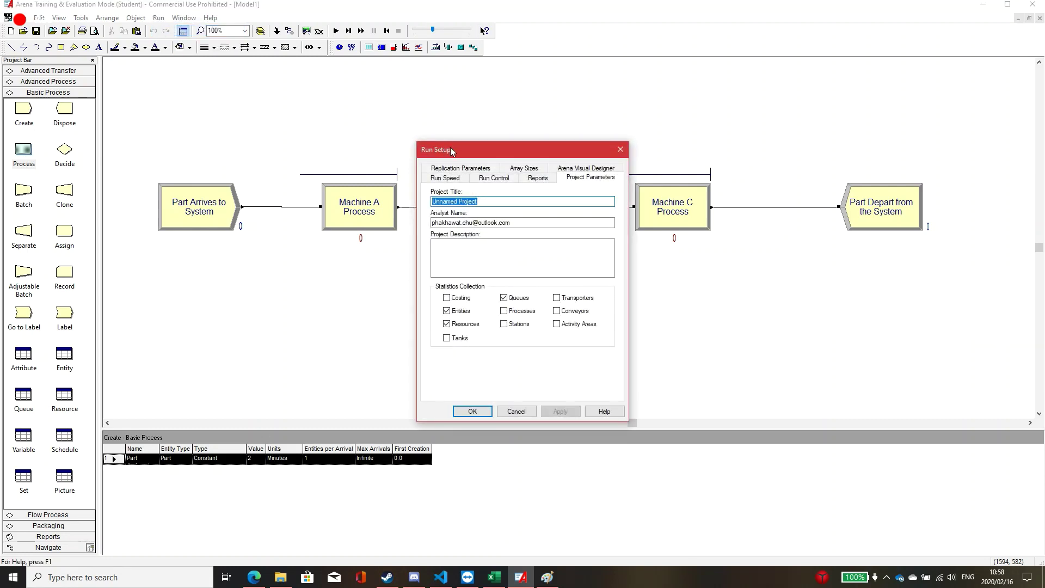
{"action": "left_click_drag", "start_coordinate": [471, 157], "coordinate": [644, 133]}
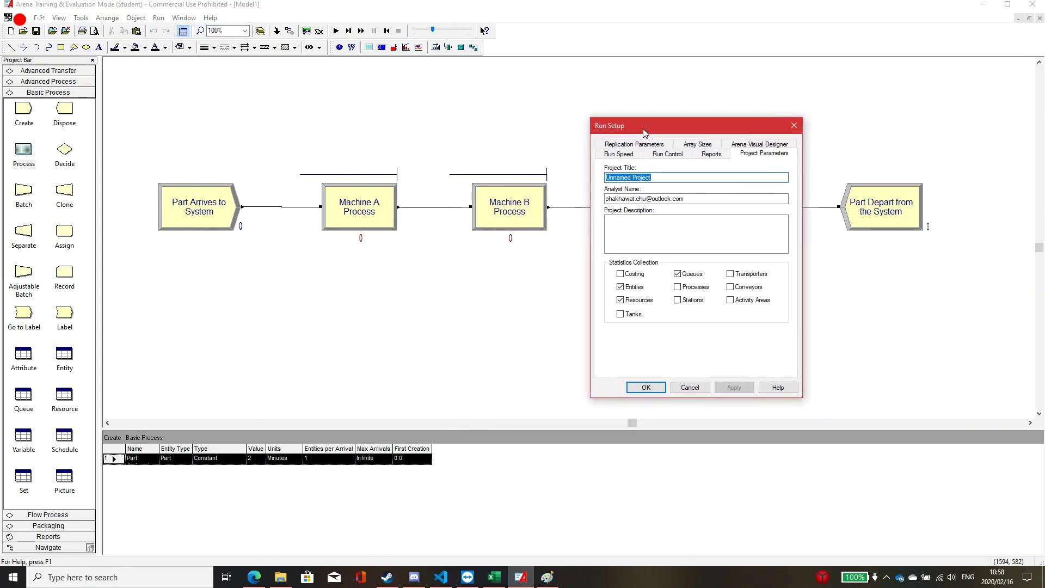
{"action": "left_click", "coordinate": [621, 146]}
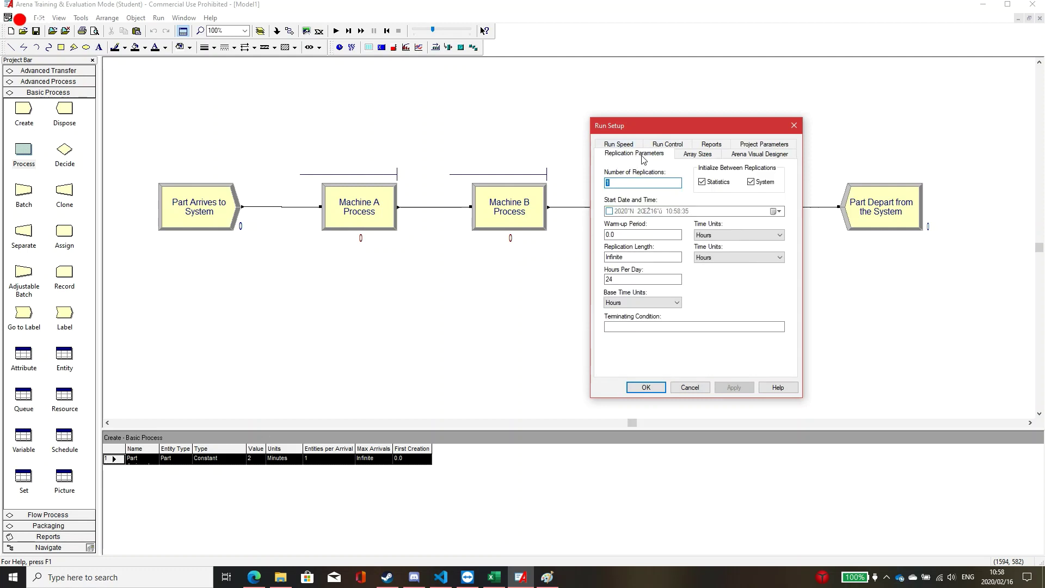
{"action": "left_click", "coordinate": [623, 184]}
{"action": "double_click", "coordinate": [609, 181]}
{"action": "type", "text": "25"}
{"action": "key", "text": "BackSpace"}
{"action": "type", "text": "1"}
Set replication length to 1 hour, base time units Minutes, keep 24 hours per day, and apply
{"action": "left_click", "coordinate": [547, 577]}
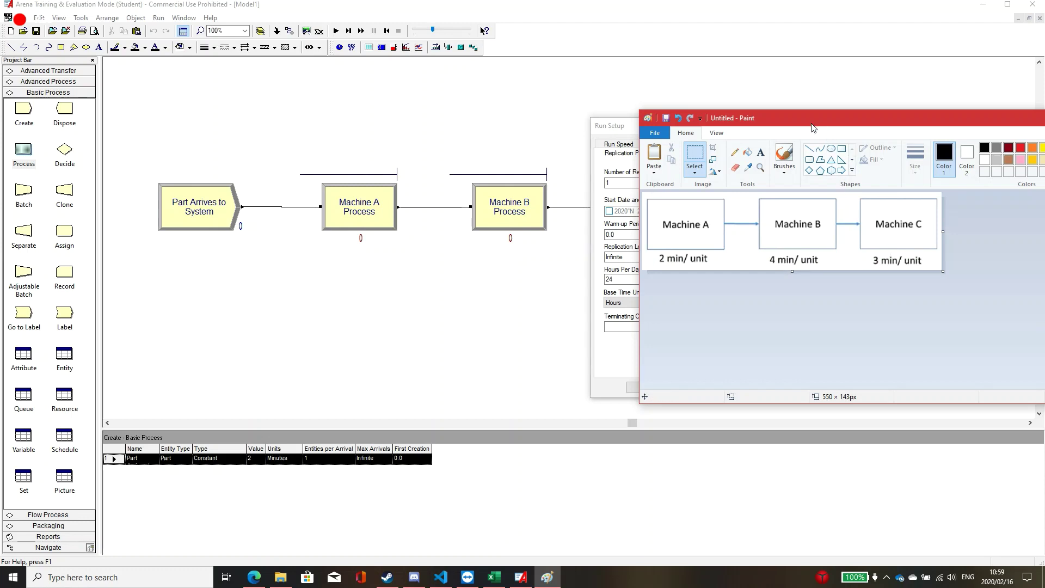
{"action": "left_click_drag", "start_coordinate": [811, 128], "coordinate": [584, 226]}
{"action": "left_click", "coordinate": [592, 181]}
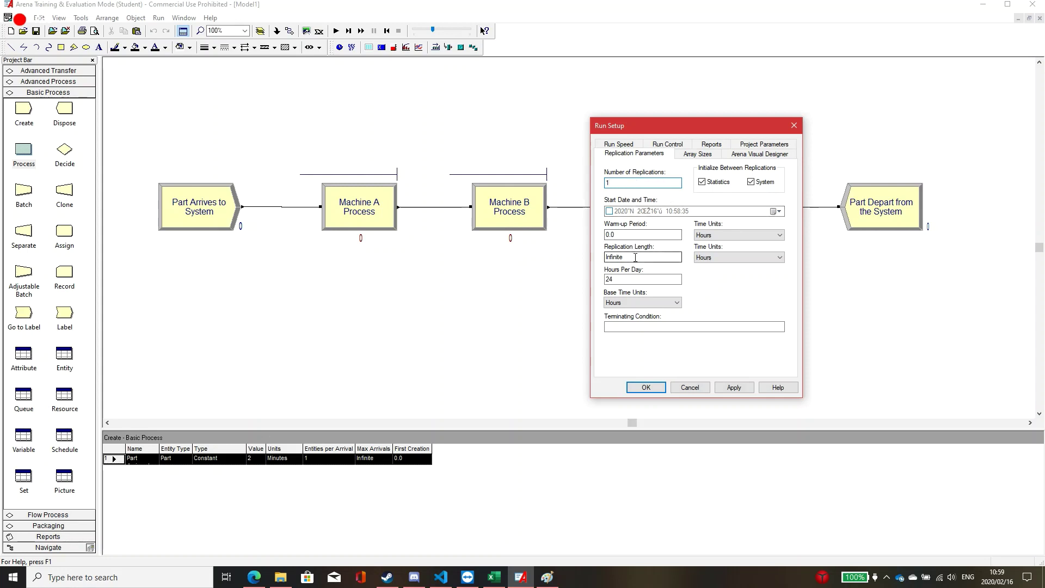
{"action": "left_click_drag", "start_coordinate": [635, 257], "coordinate": [603, 243]}
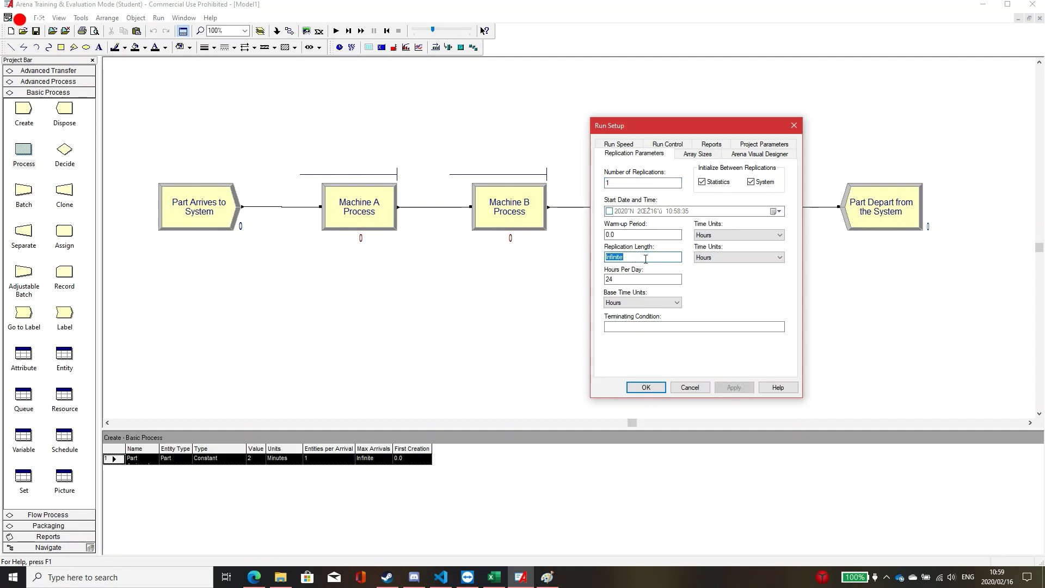
{"action": "type", "text": "1"}
{"action": "left_click", "coordinate": [673, 306]}
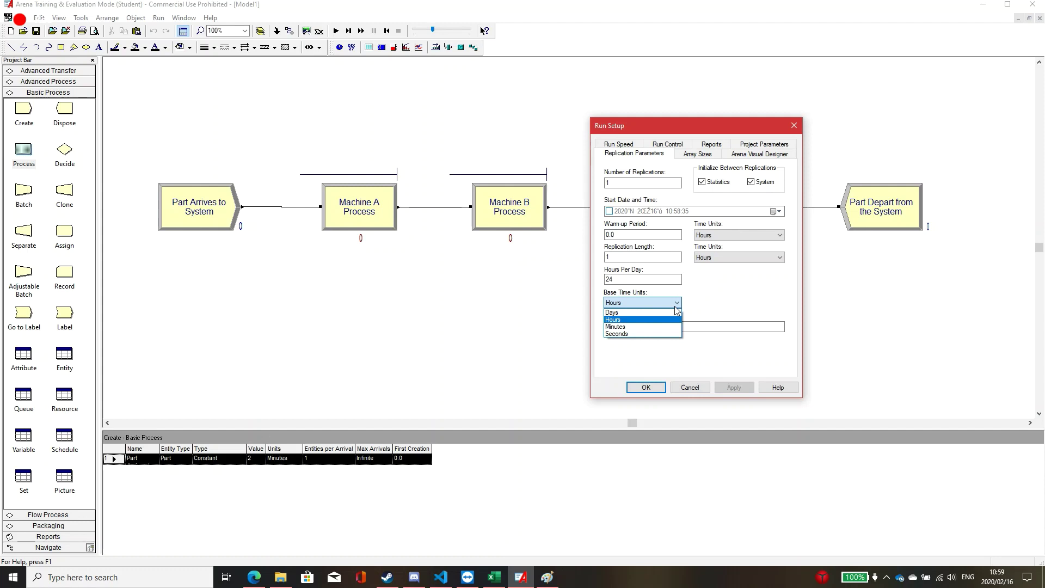
{"action": "left_click", "coordinate": [652, 327]}
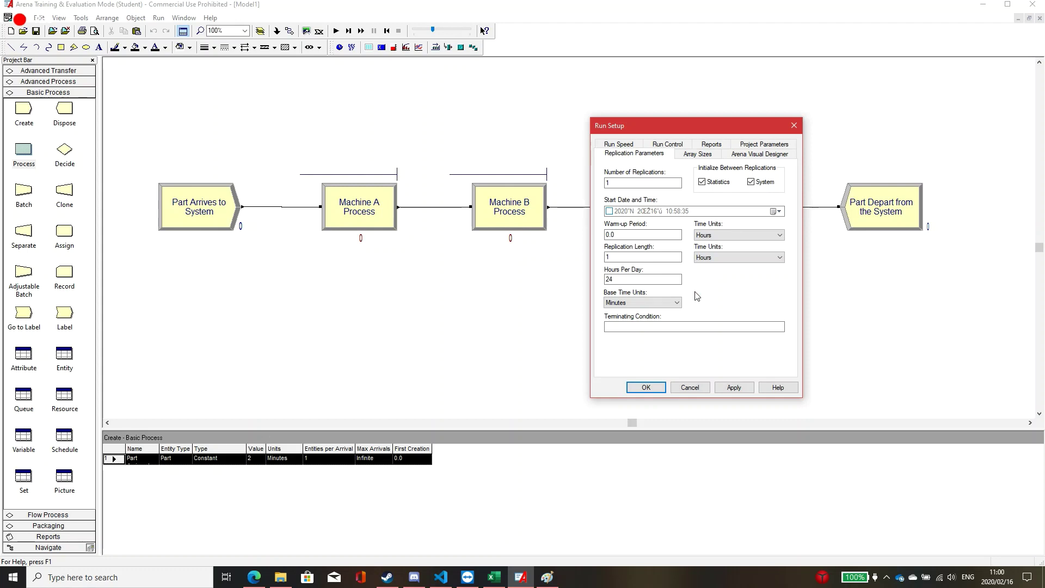
{"action": "double_click", "coordinate": [608, 279]}
{"action": "double_click", "coordinate": [615, 281]}
{"action": "left_click", "coordinate": [626, 279]}
{"action": "left_click", "coordinate": [647, 388]}
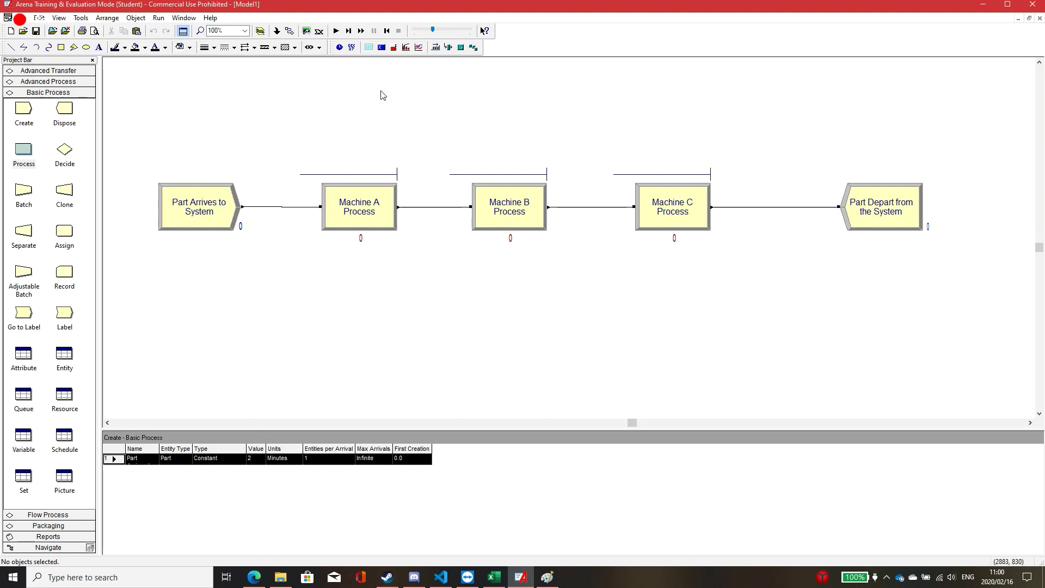
Run the model with adjusted animation speed, then open the Category Overview results when it finishes
{"action": "left_click_drag", "start_coordinate": [434, 31], "coordinate": [413, 31]}
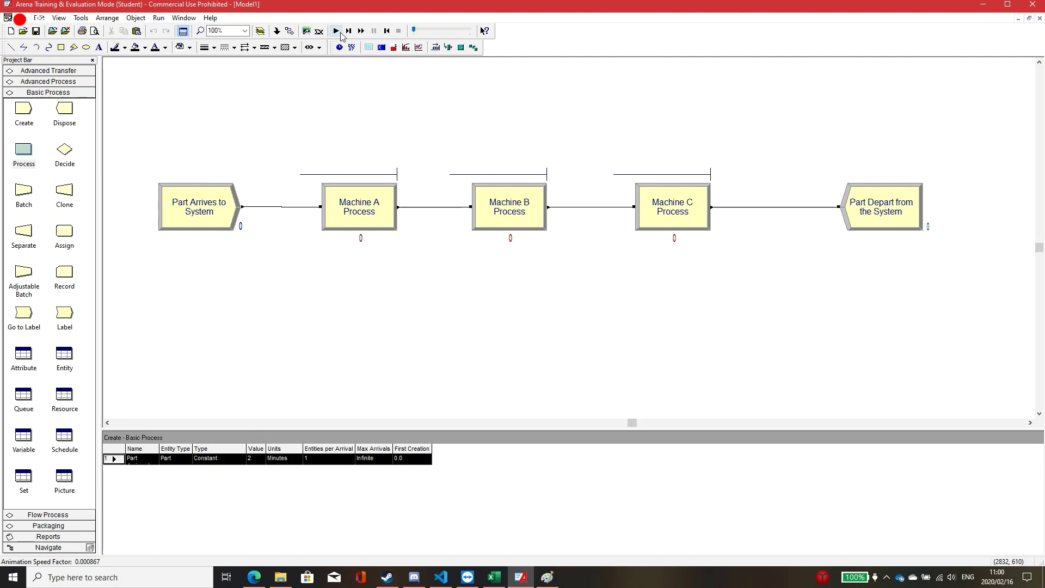
{"action": "left_click", "coordinate": [338, 33]}
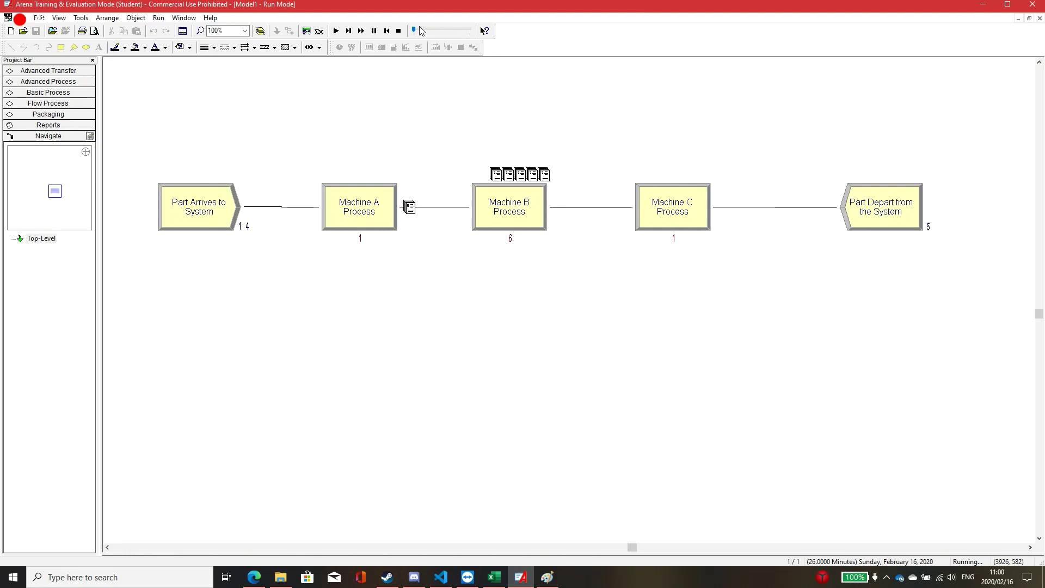
{"action": "mouse_move", "coordinate": [417, 32]}
{"action": "left_click_drag", "start_coordinate": [418, 33], "coordinate": [424, 31]}
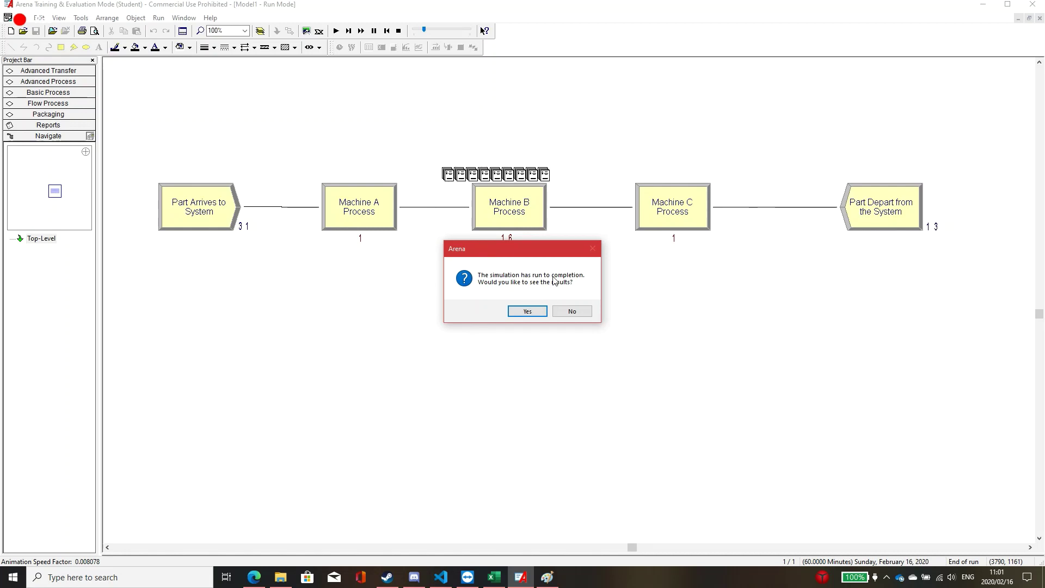
{"action": "left_click", "coordinate": [531, 311]}
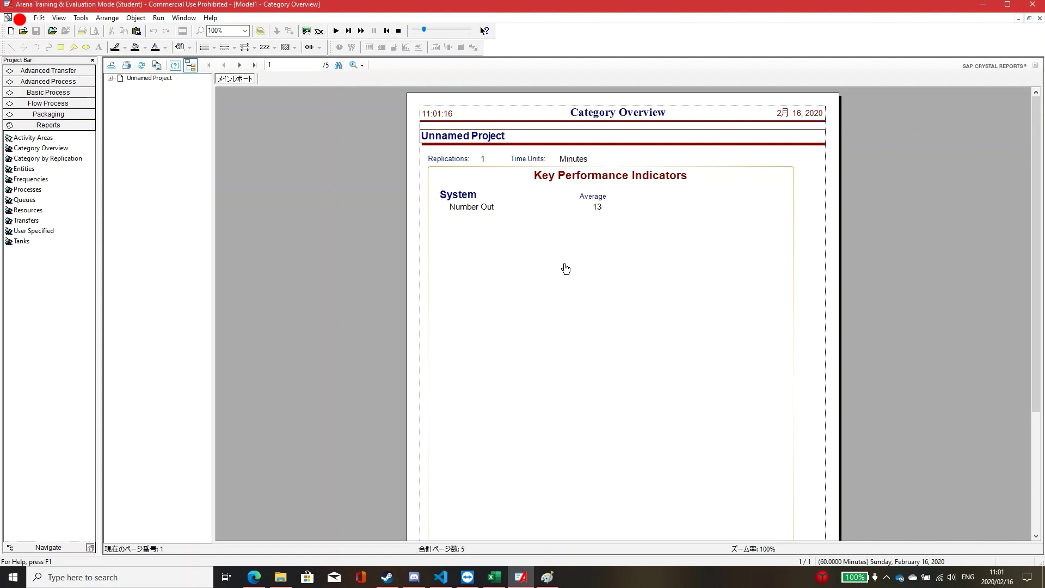
Page forward through Entity, Queue and Resource results to page 5, then back to the Entity page
{"action": "left_click", "coordinate": [238, 66]}
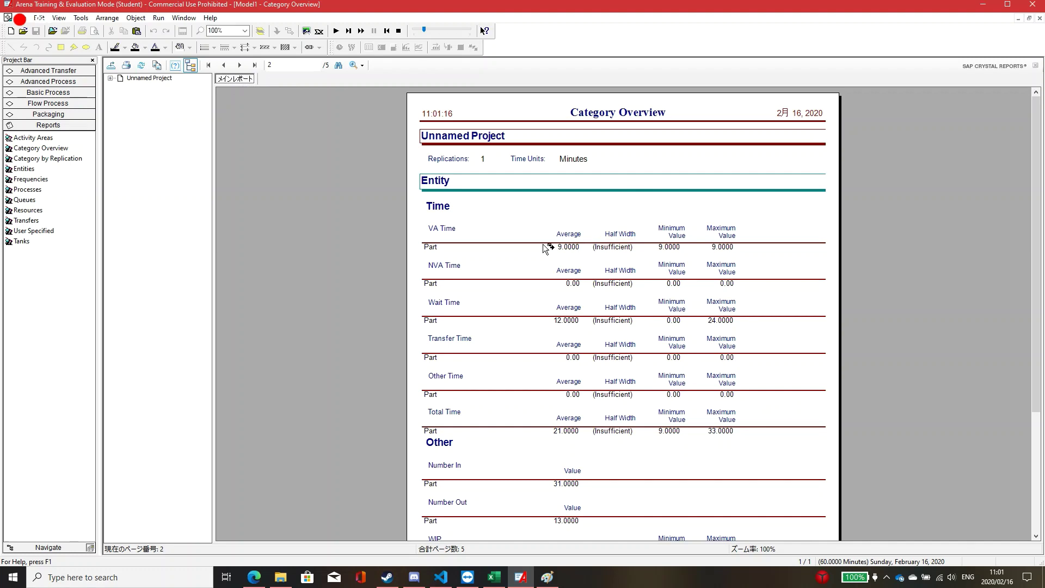
{"action": "scroll", "coordinate": [602, 286], "scroll_direction": "down", "scroll_amount": 5}
{"action": "scroll", "coordinate": [602, 229], "scroll_direction": "up", "scroll_amount": 5}
{"action": "left_click", "coordinate": [238, 66]}
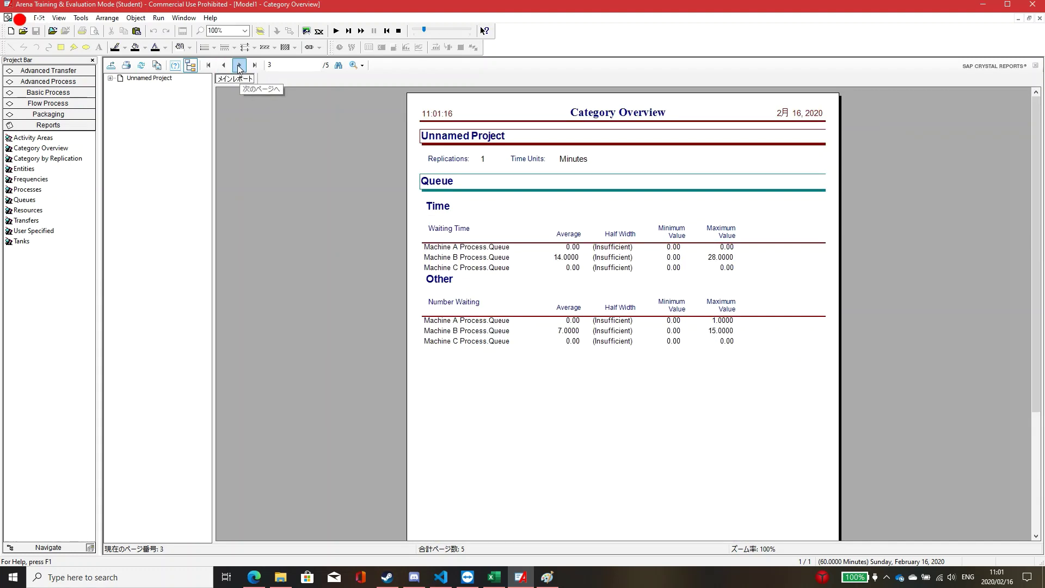
{"action": "left_click", "coordinate": [238, 66]}
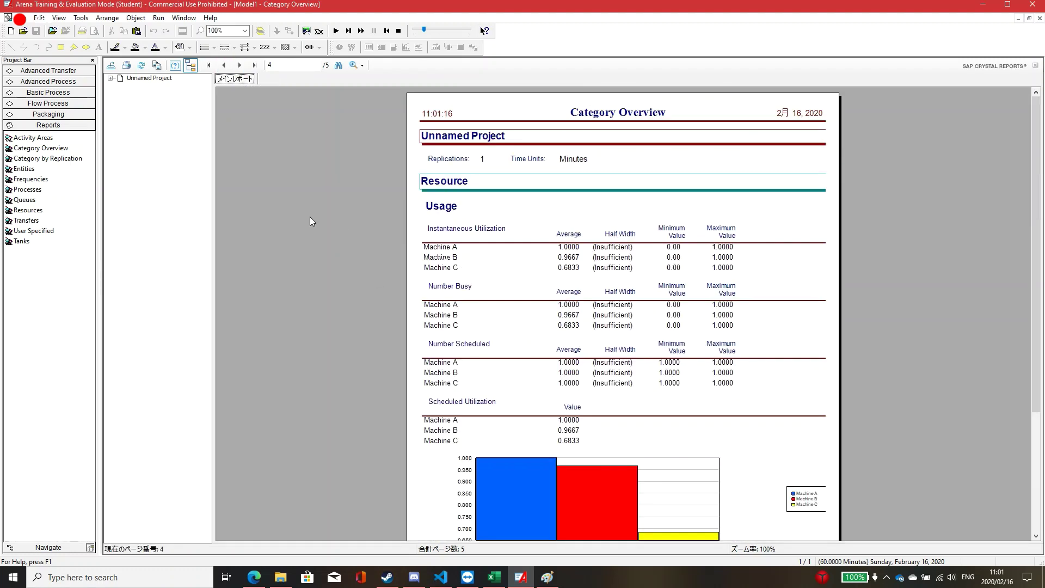
{"action": "left_click", "coordinate": [239, 66]}
{"action": "left_click", "coordinate": [225, 66]}
{"action": "left_click", "coordinate": [226, 66]}
{"action": "left_click", "coordinate": [226, 66]}
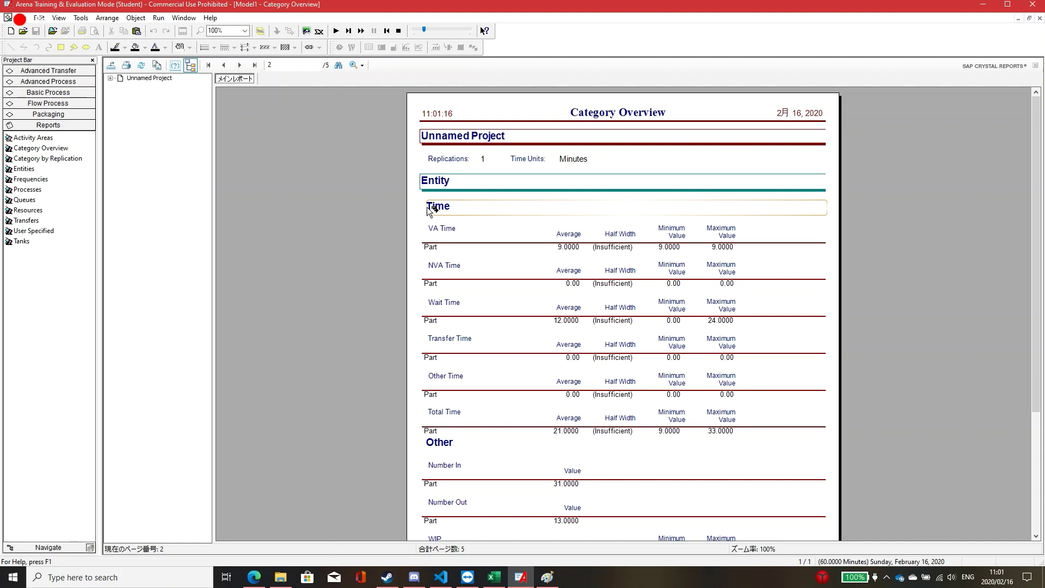
{"action": "scroll", "coordinate": [431, 210], "scroll_direction": "down", "scroll_amount": 1}
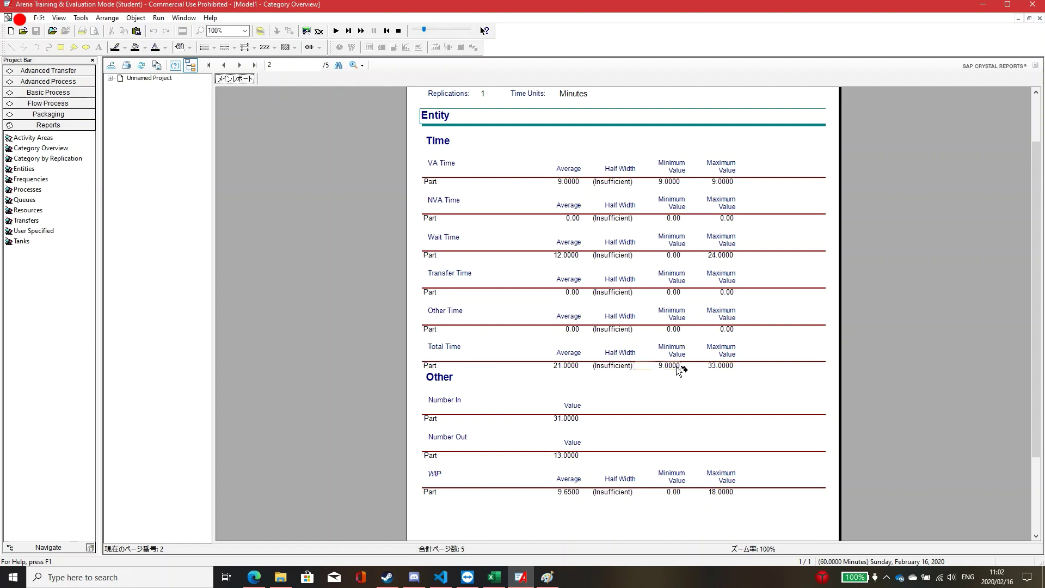
Point out the Minutes time units and 9.0000 minimum Total Time, then go to the Queue page
{"action": "left_click", "coordinate": [578, 95]}
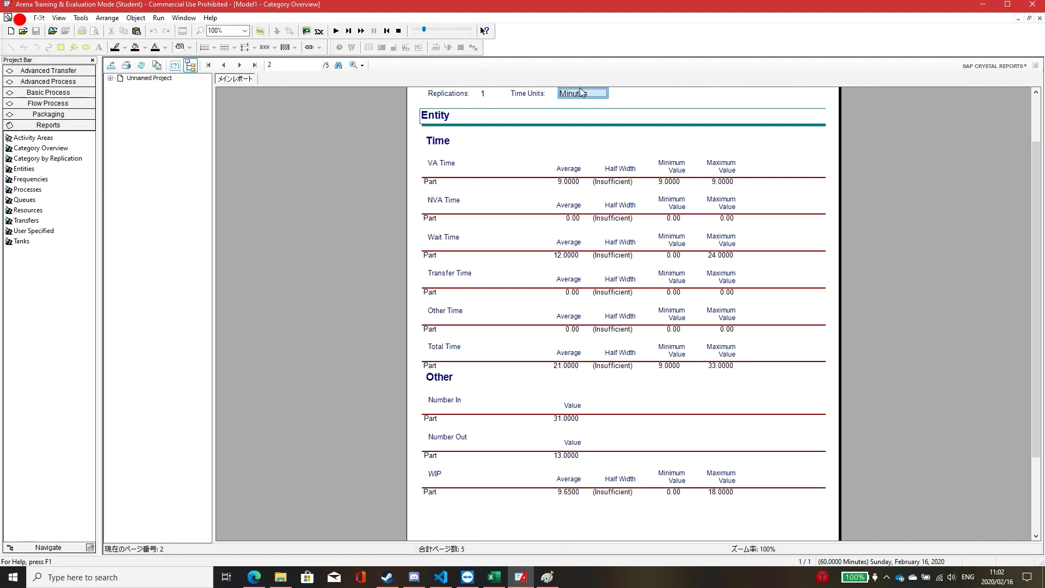
{"action": "left_click", "coordinate": [670, 366]}
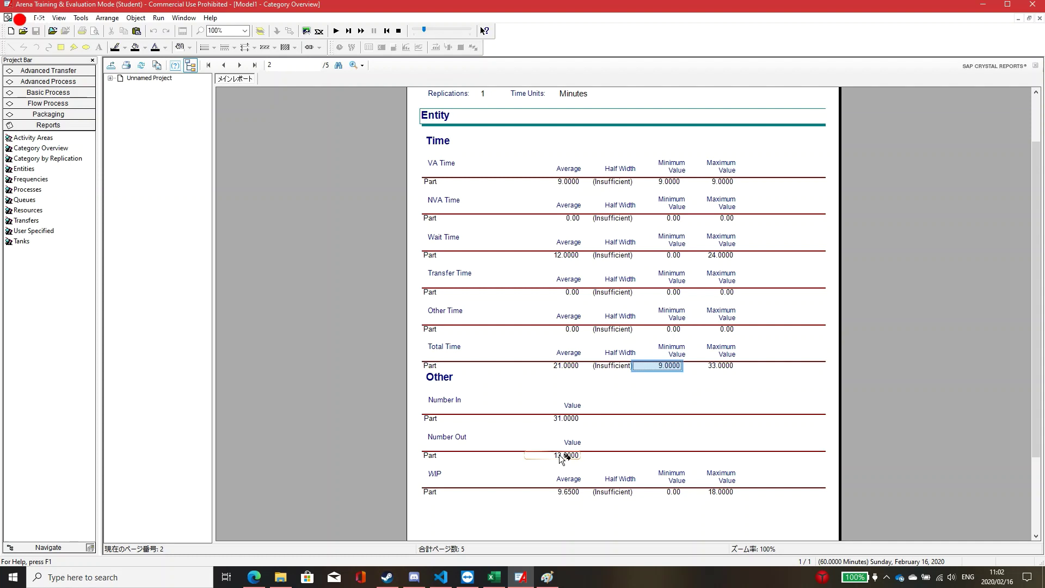
{"action": "left_click", "coordinate": [240, 65]}
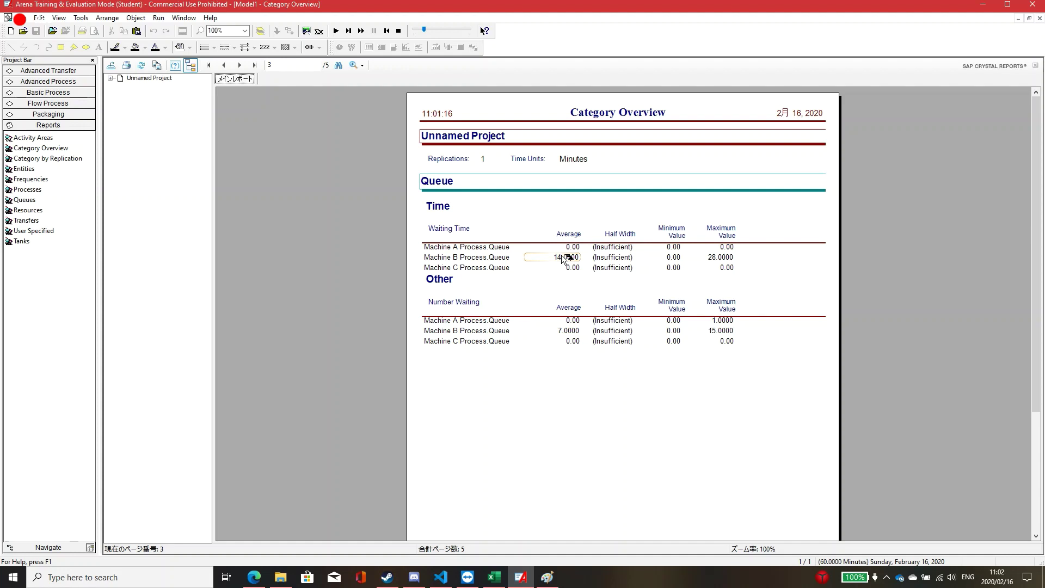
Review Resource utilization and Total Number Seized pages, page back to page 1, and close the report
{"action": "left_click", "coordinate": [240, 65]}
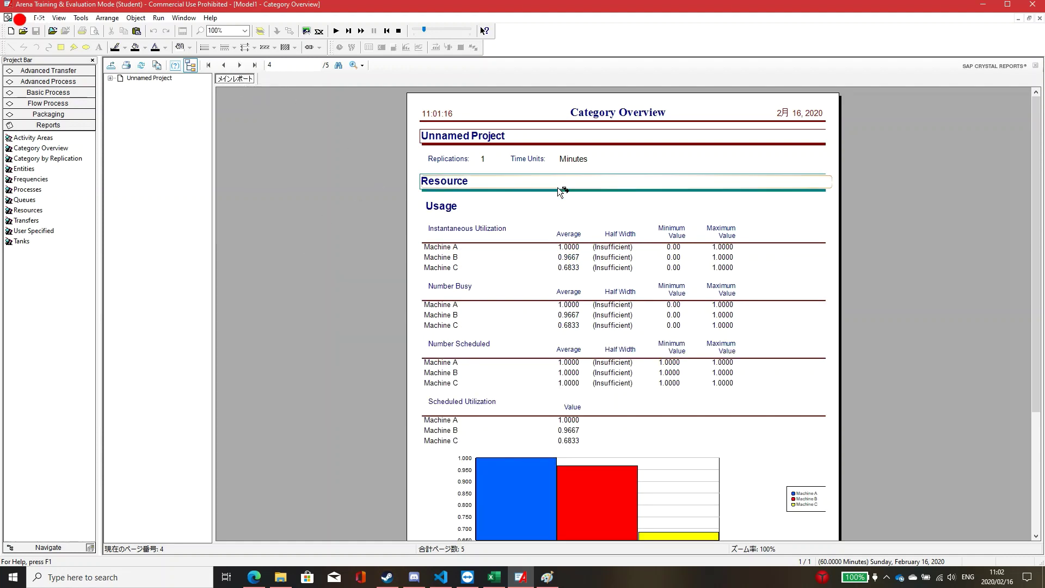
{"action": "scroll", "coordinate": [394, 239], "scroll_direction": "down", "scroll_amount": 1}
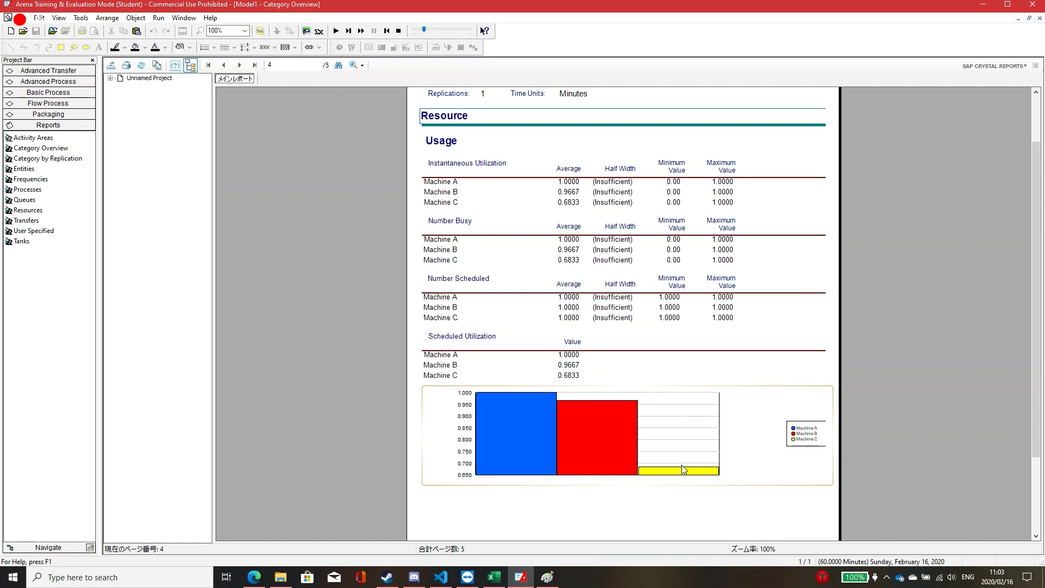
{"action": "left_click", "coordinate": [240, 66]}
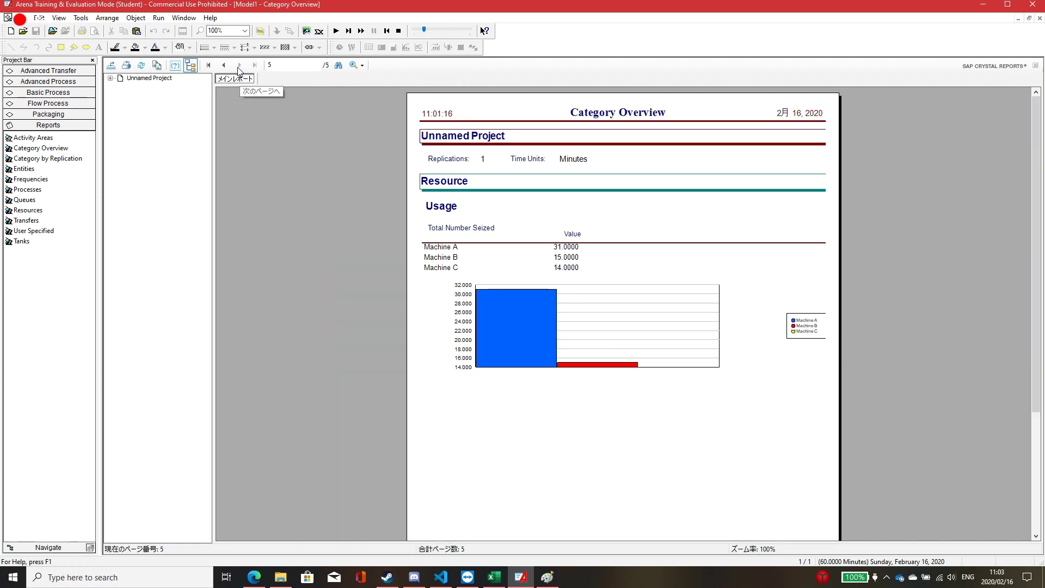
{"action": "left_click", "coordinate": [224, 65]}
{"action": "left_click", "coordinate": [239, 66]}
{"action": "left_click", "coordinate": [224, 65]}
{"action": "left_click", "coordinate": [223, 65]}
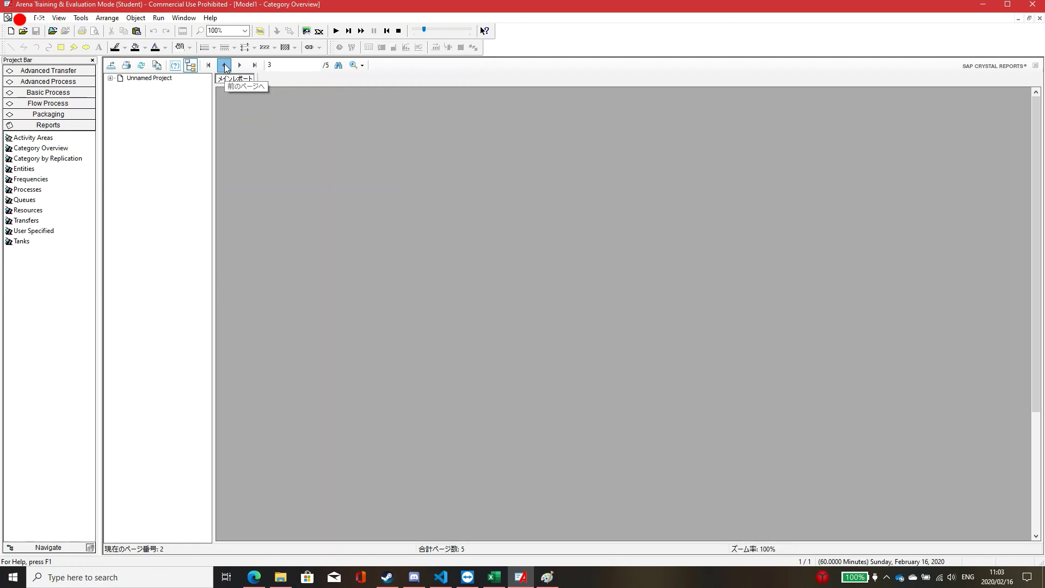
{"action": "left_click", "coordinate": [225, 66]}
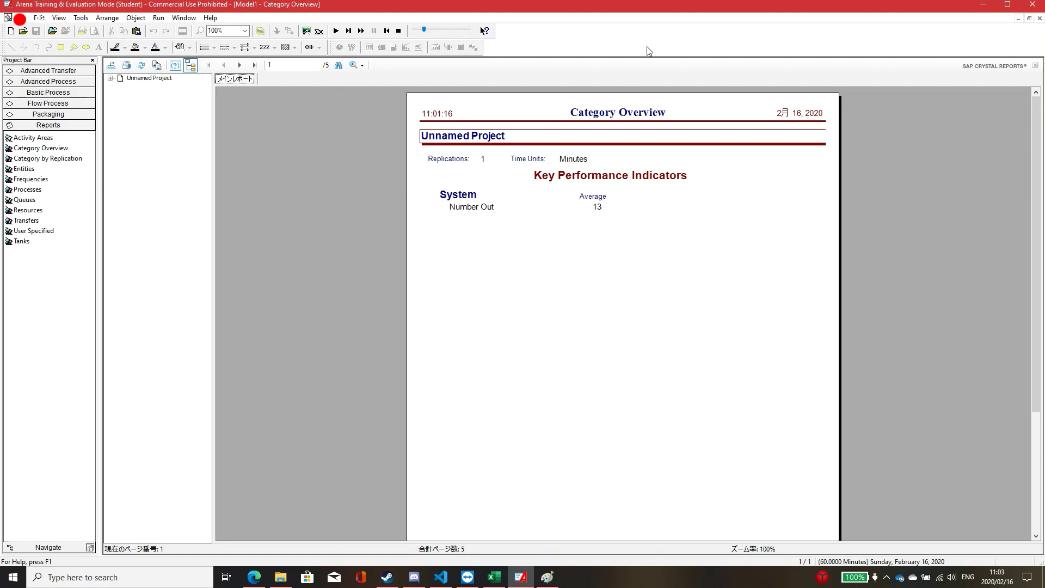
{"action": "left_click", "coordinate": [1039, 18]}
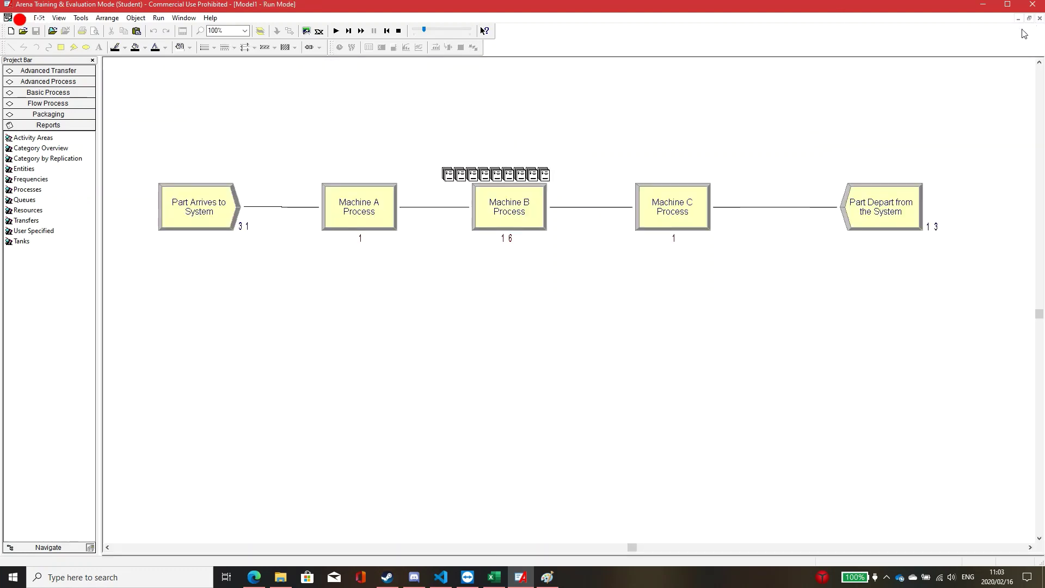
Review the Category Overview report once more, then end the simulation run
{"action": "left_click", "coordinate": [37, 81]}
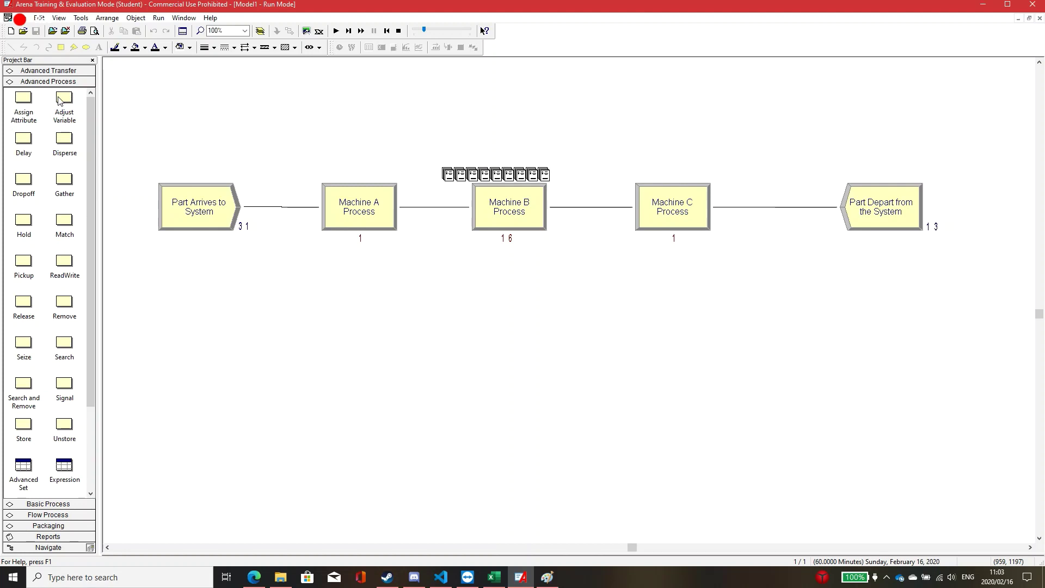
{"action": "left_click", "coordinate": [48, 538]}
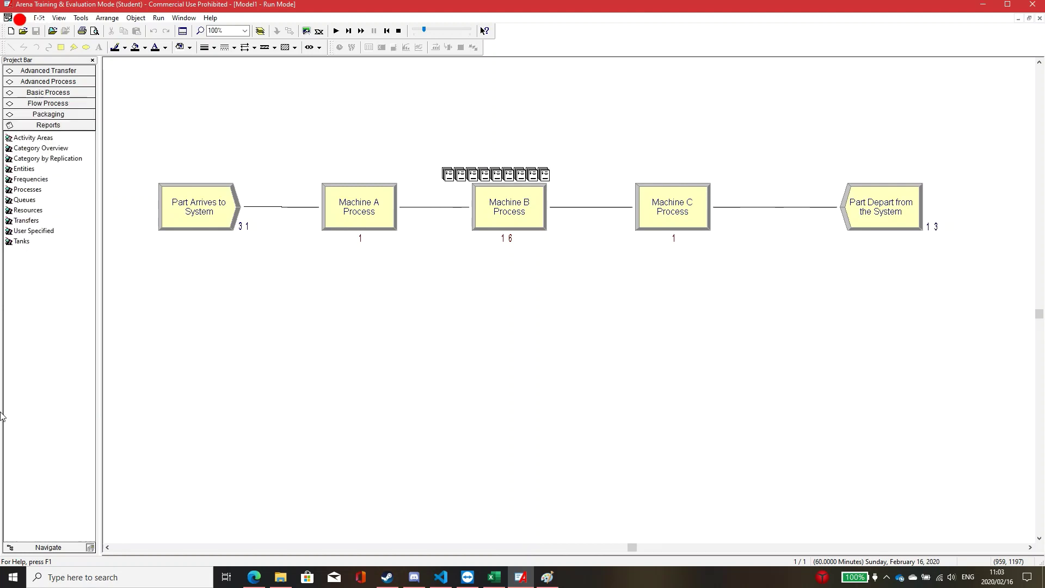
{"action": "left_click", "coordinate": [37, 151]}
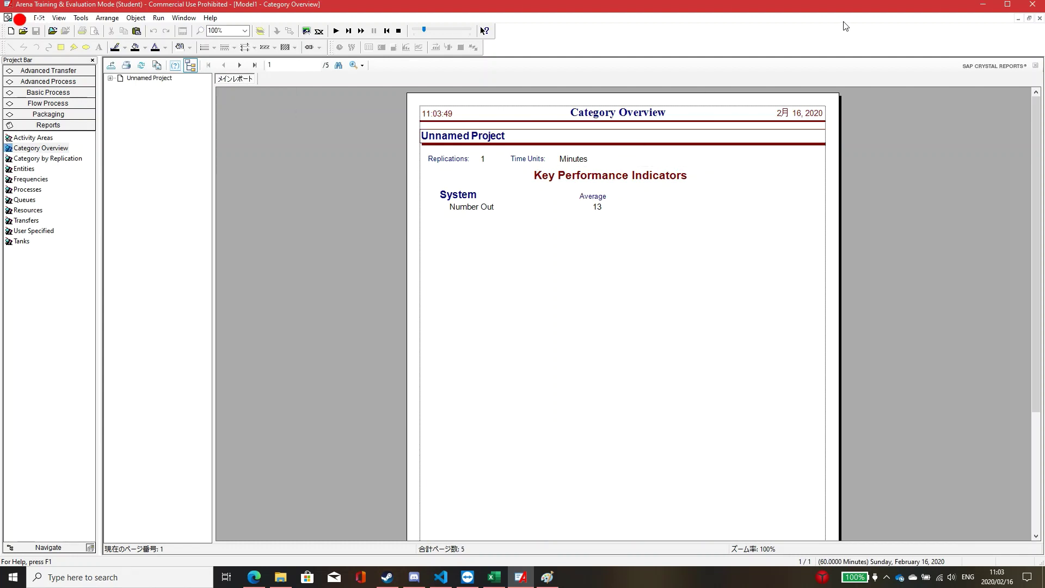
{"action": "left_click", "coordinate": [1040, 19]}
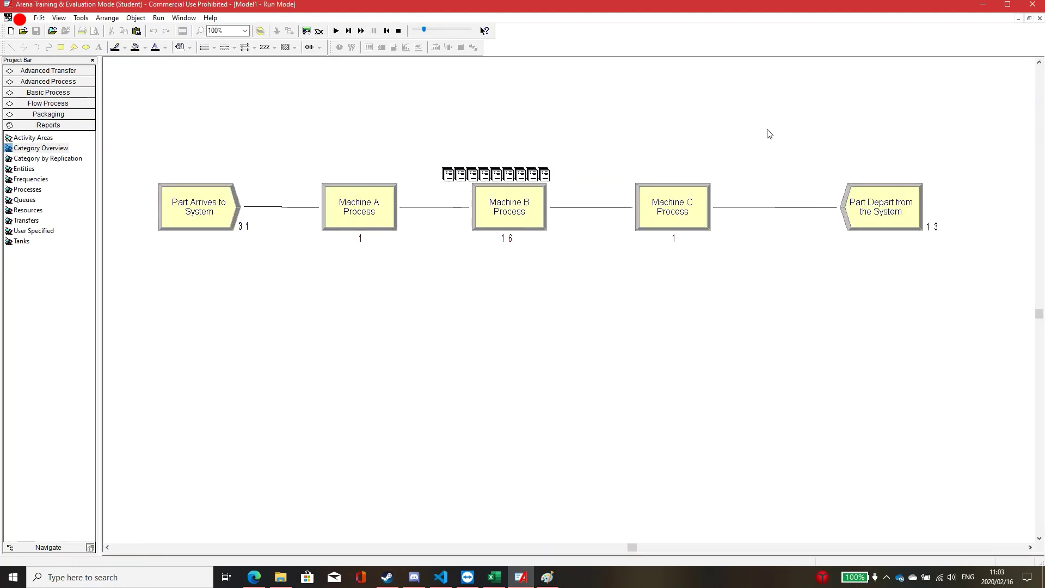
{"action": "left_click", "coordinate": [398, 31]}
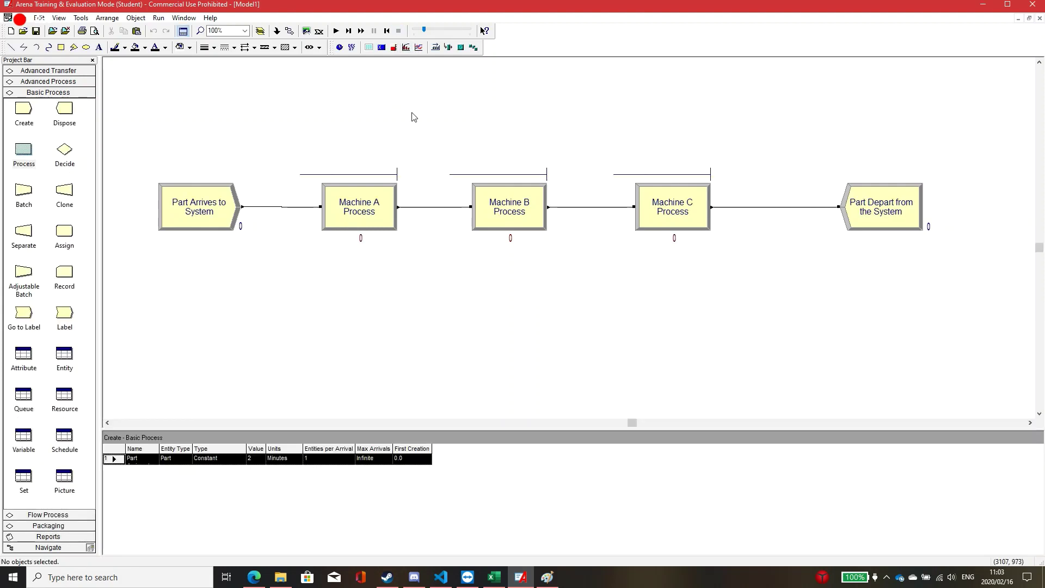
Rerun the model with sped-up animation, view the results (13 parts out), then stop
{"action": "left_click", "coordinate": [336, 31]}
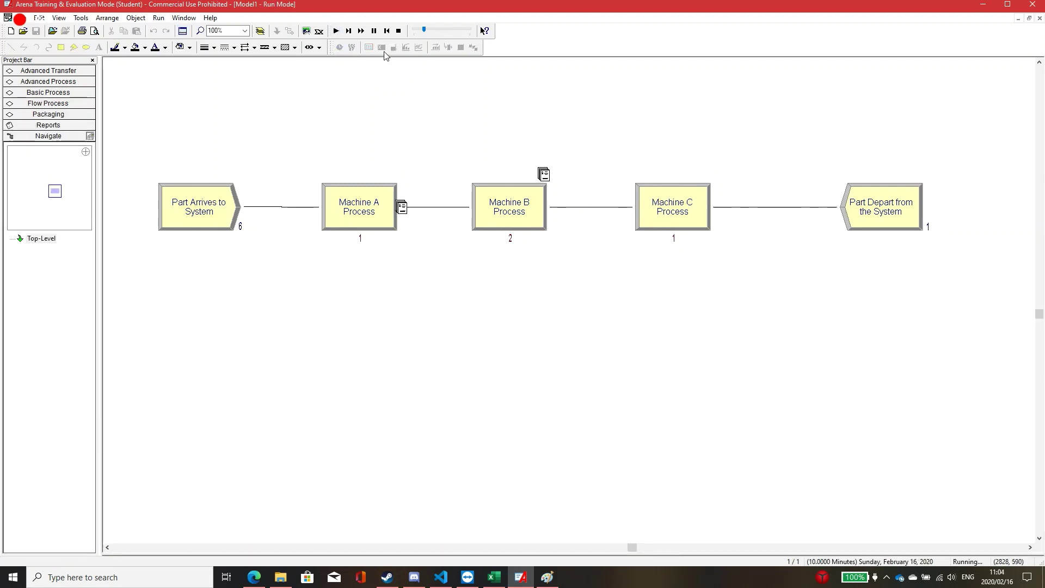
{"action": "key", "text": "greater"}
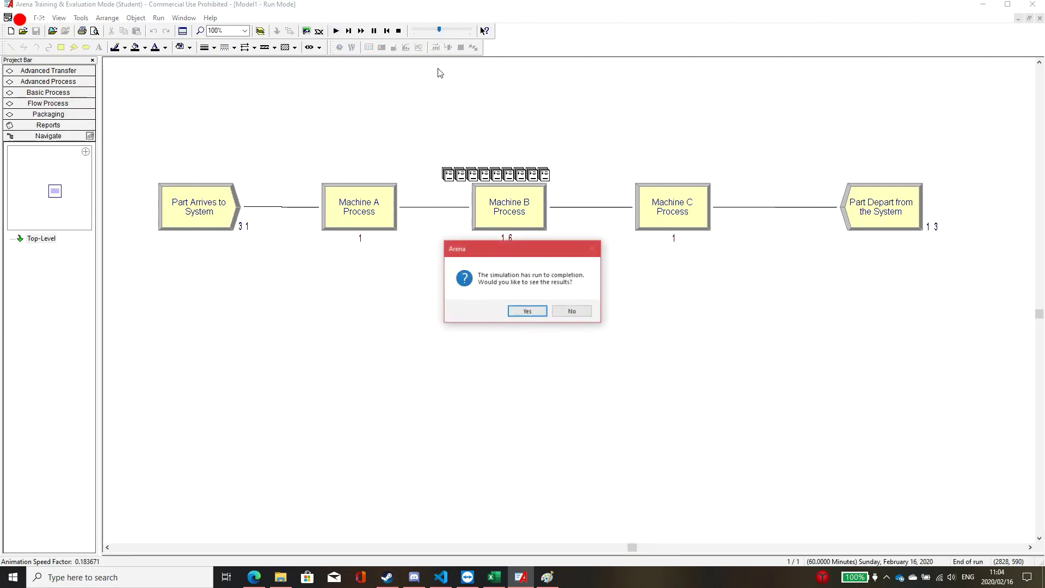
{"action": "left_click", "coordinate": [527, 311]}
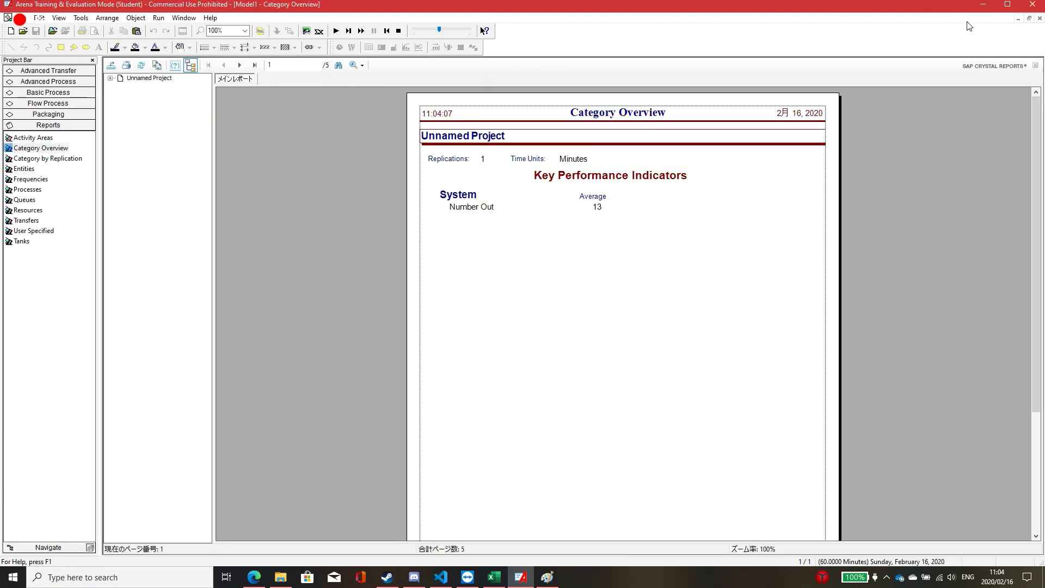
{"action": "left_click", "coordinate": [1039, 19]}
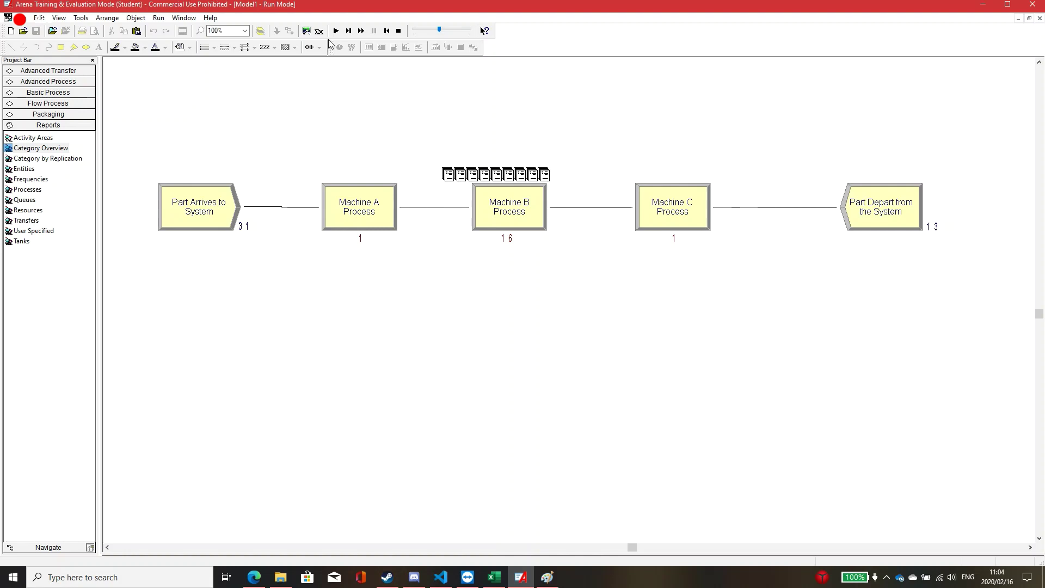
{"action": "left_click", "coordinate": [399, 31]}
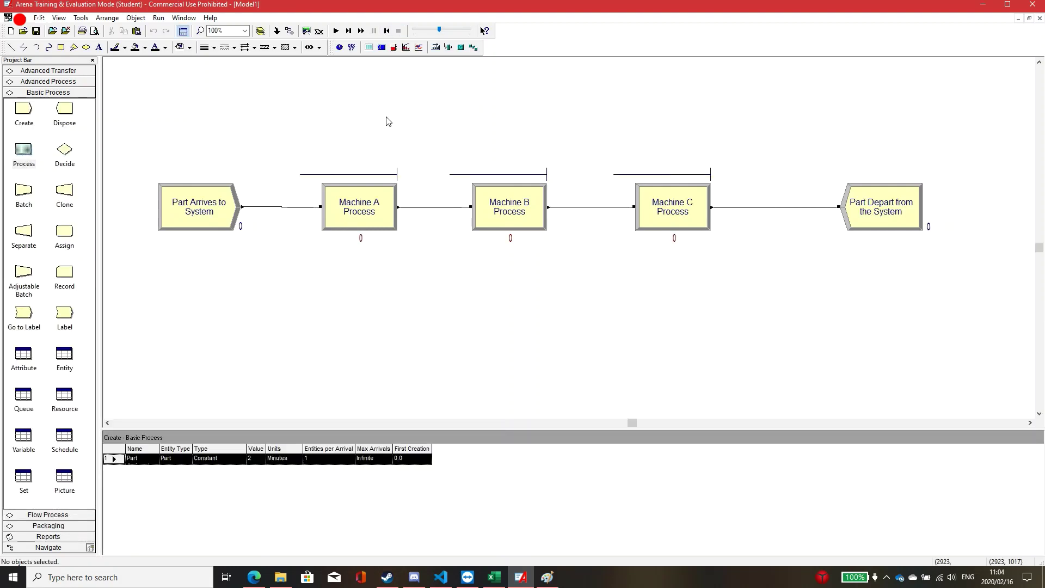